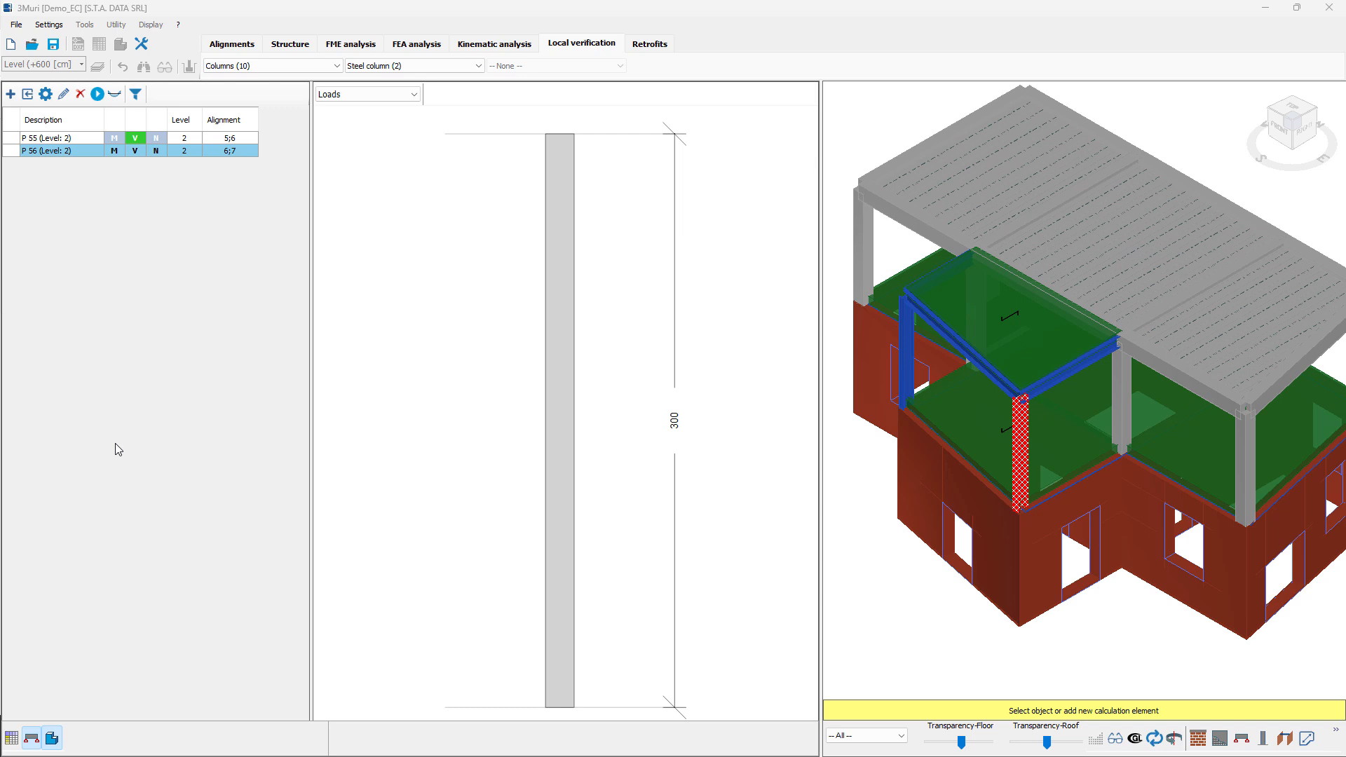
Set the local verification to steel lintels in the walls category
click(298, 70)
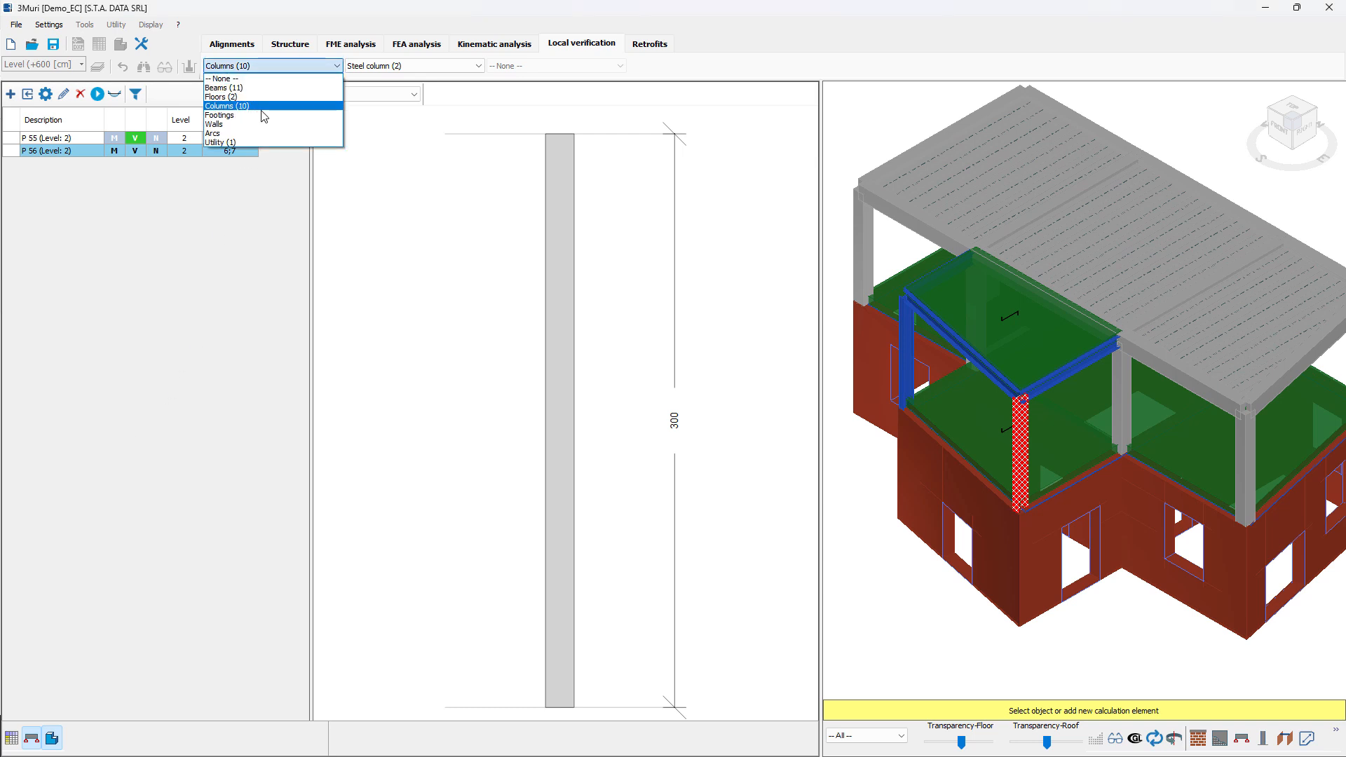
click(230, 126)
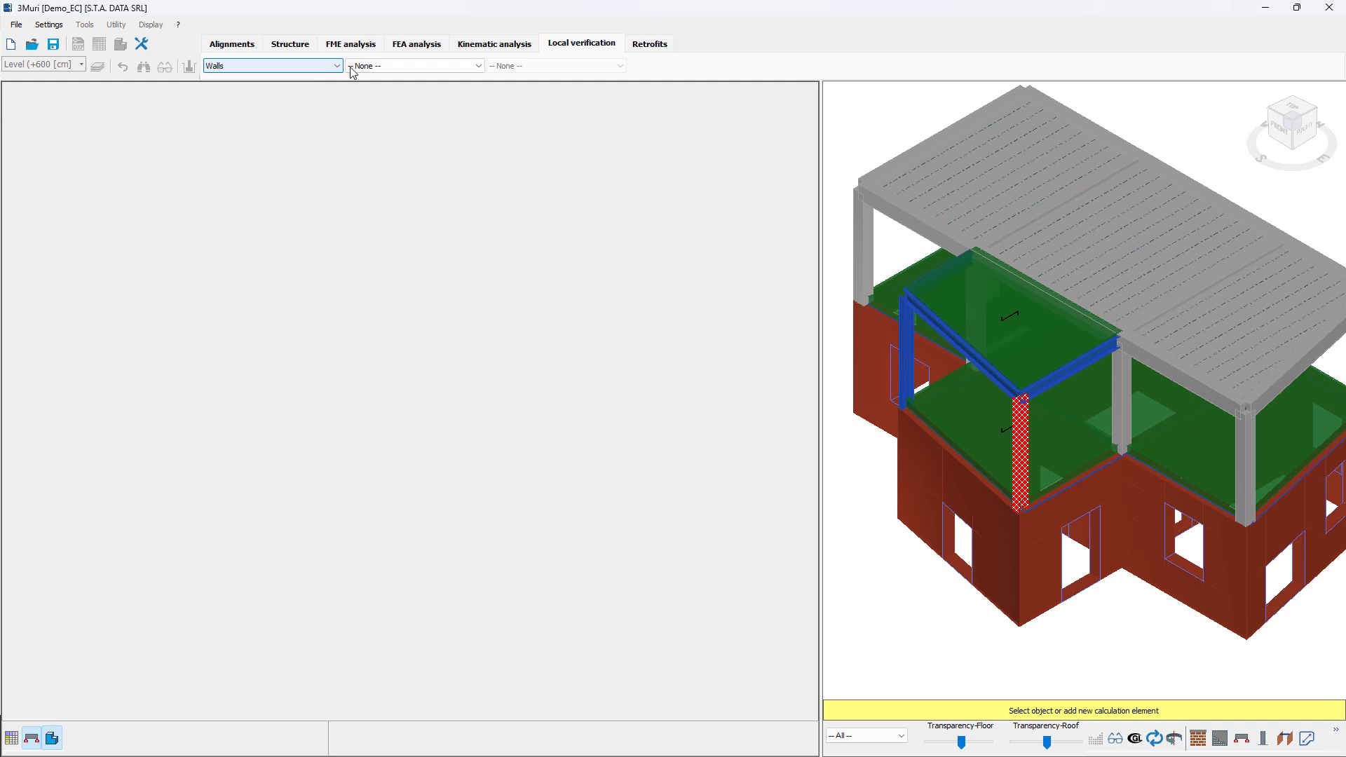
click(406, 67)
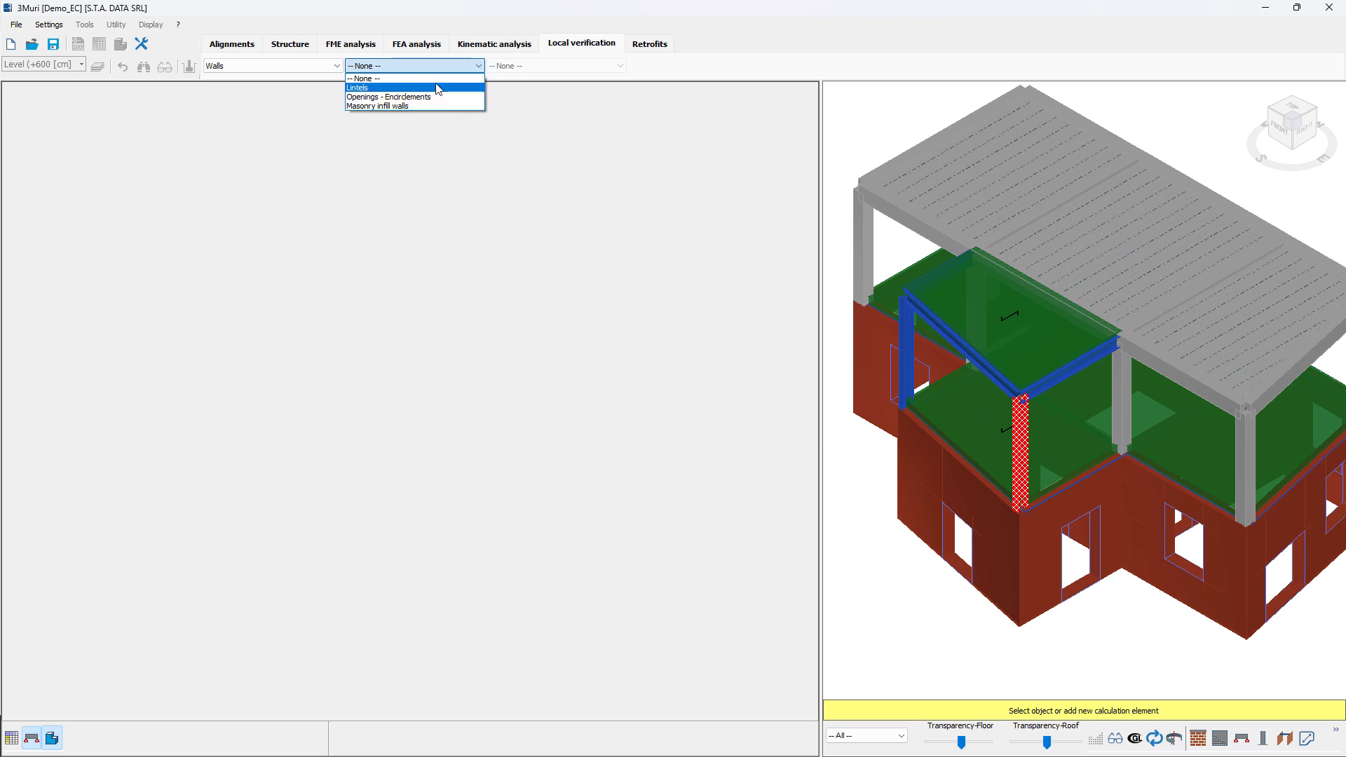
click(436, 87)
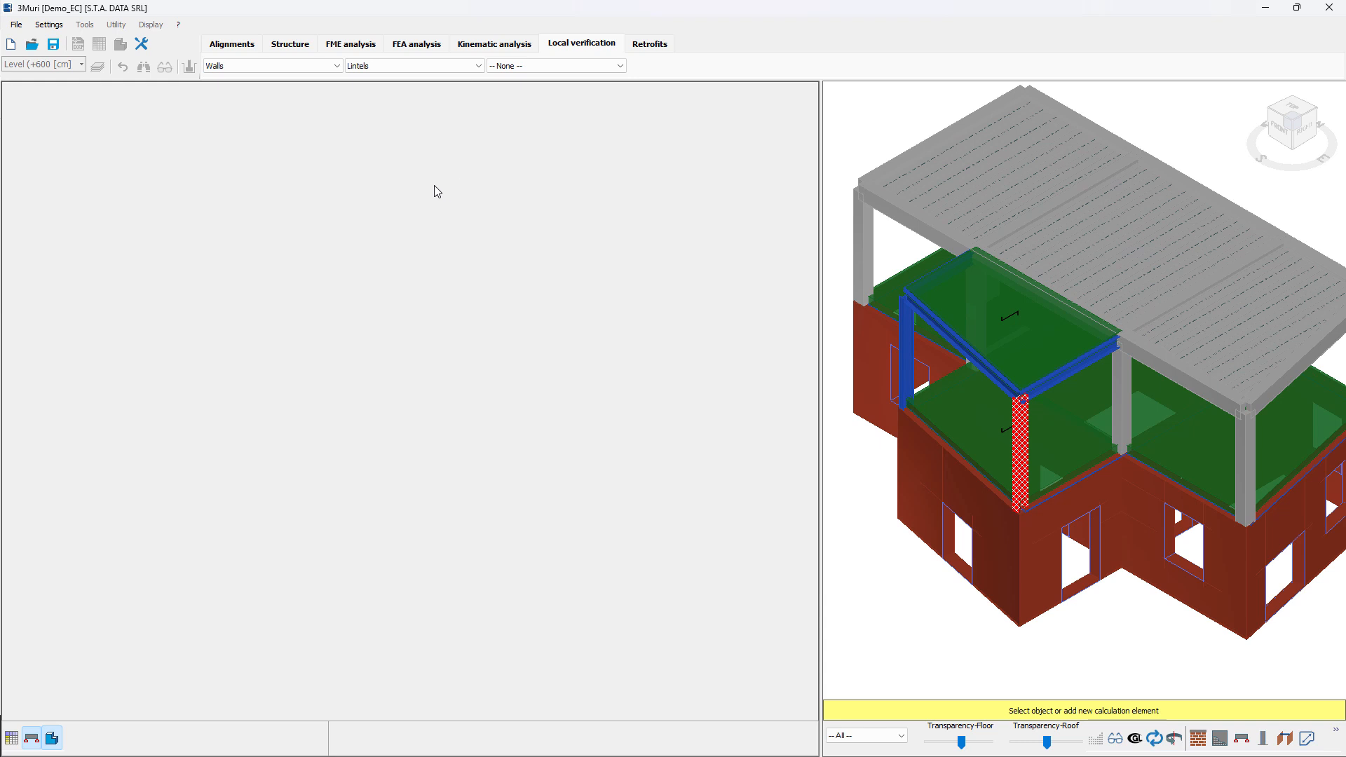
click(571, 66)
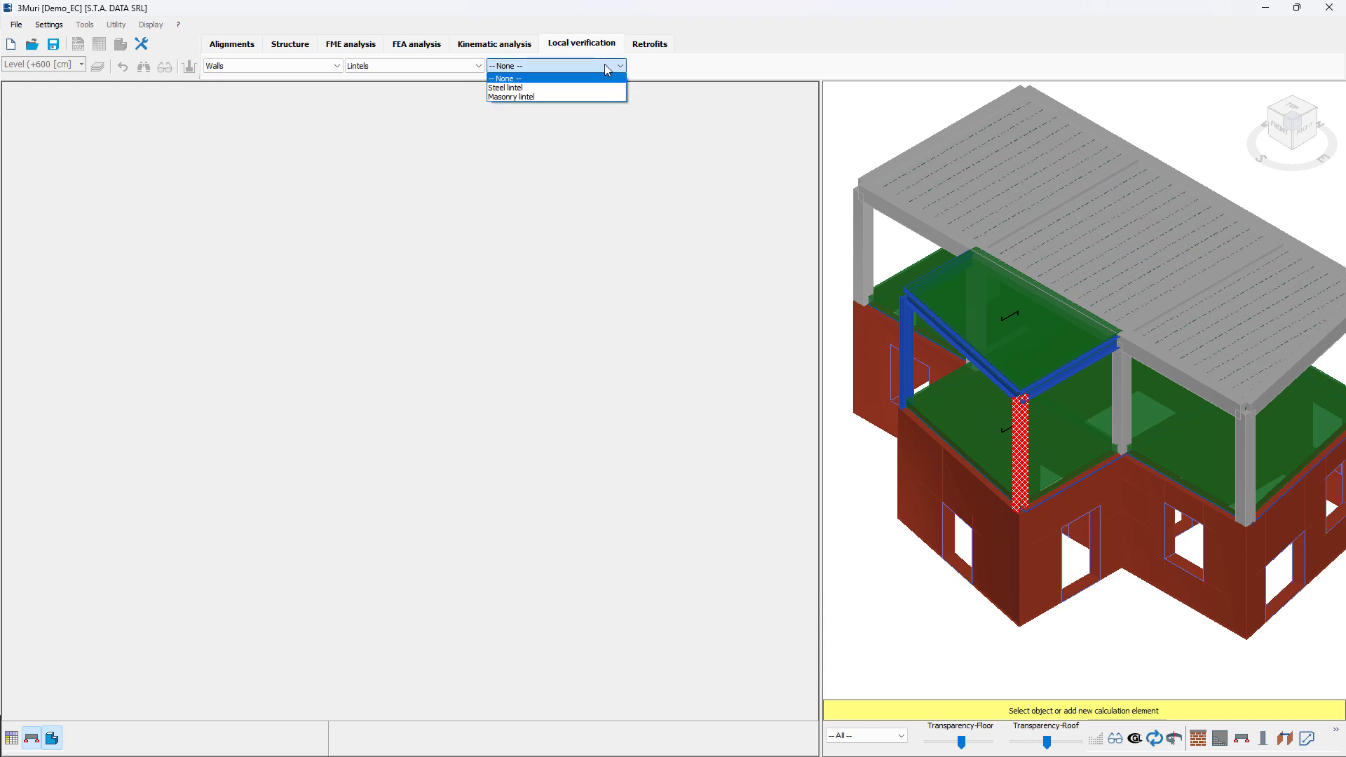
click(578, 88)
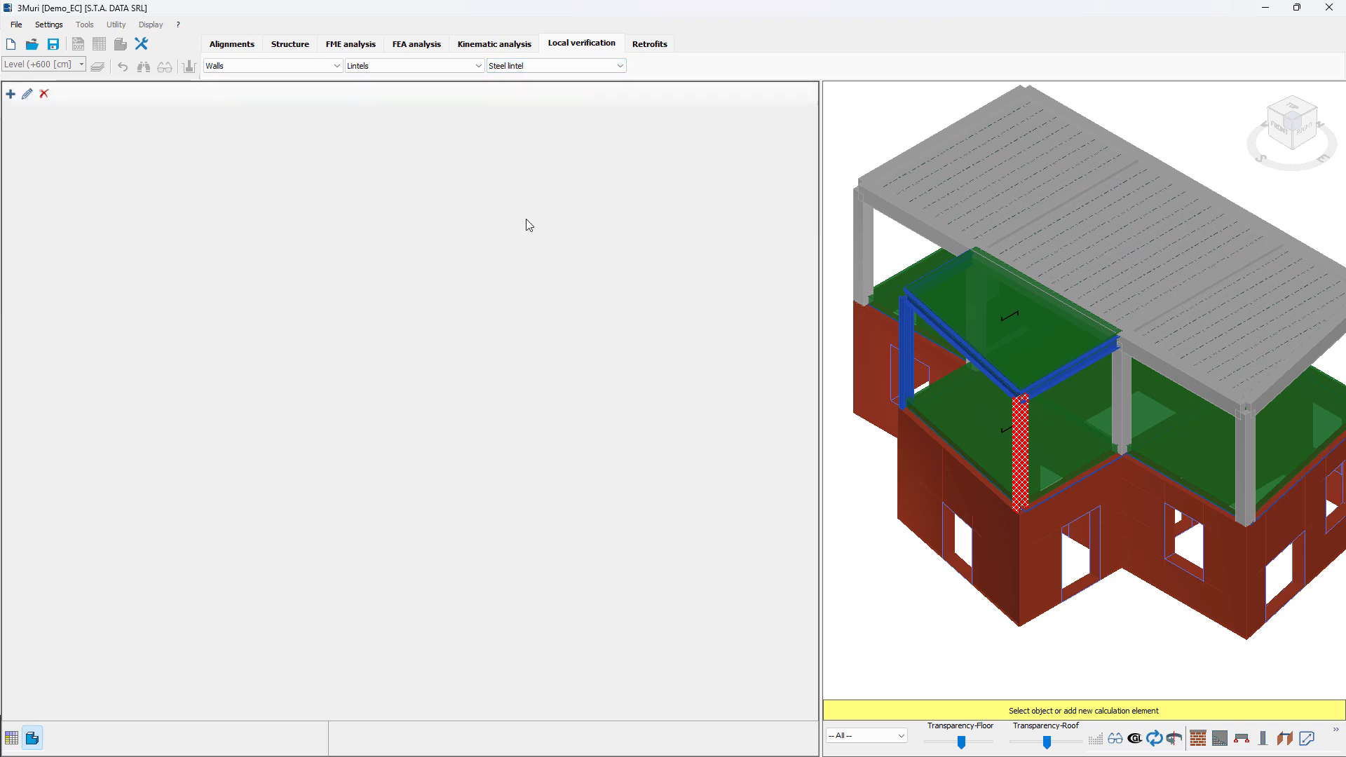
Add and calculate a steel lintel Lintel1 with opening length 100 cm, wall thickness 30 cm and masonry weight 14 kN/m3
click(10, 95)
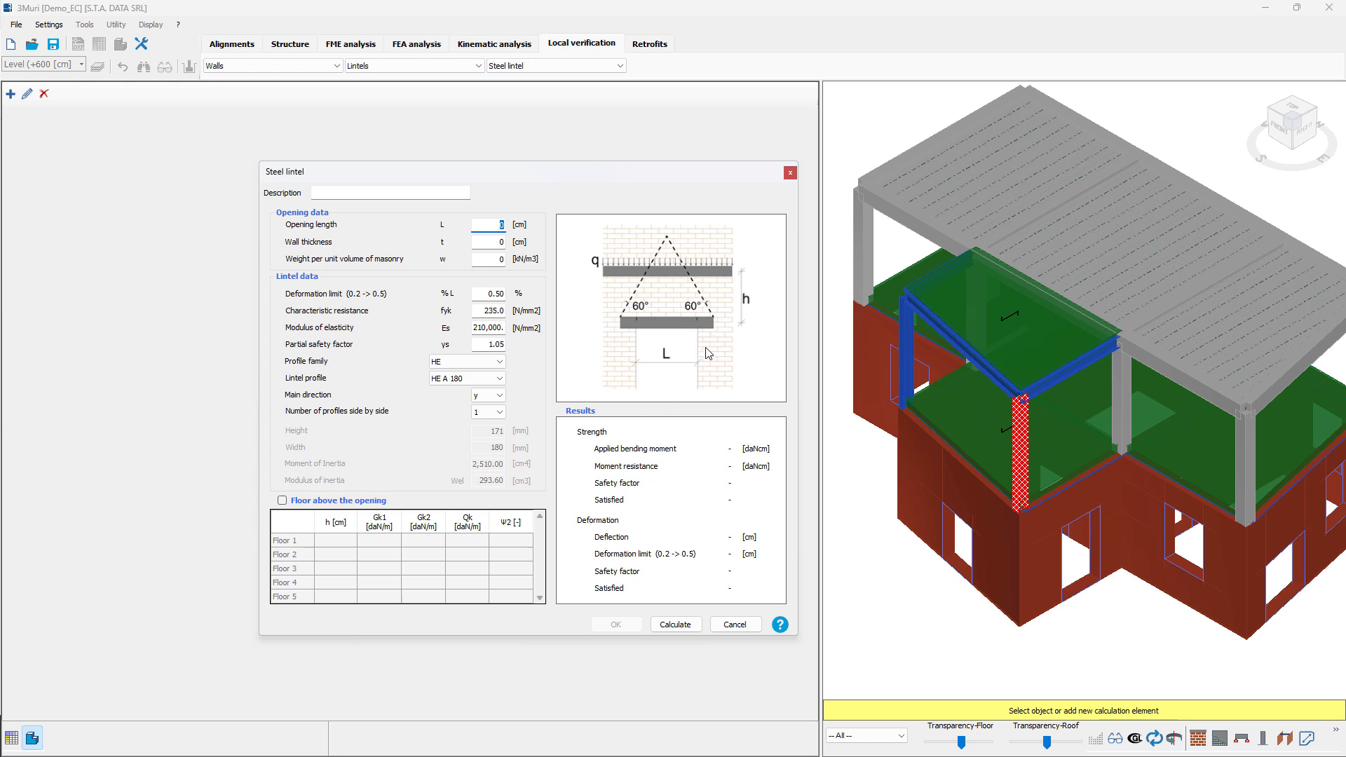
click(377, 196)
text(Lintel1)
click(505, 226)
text(100)
click(499, 238)
text(30)
key(Tab)
text(14)
click(683, 625)
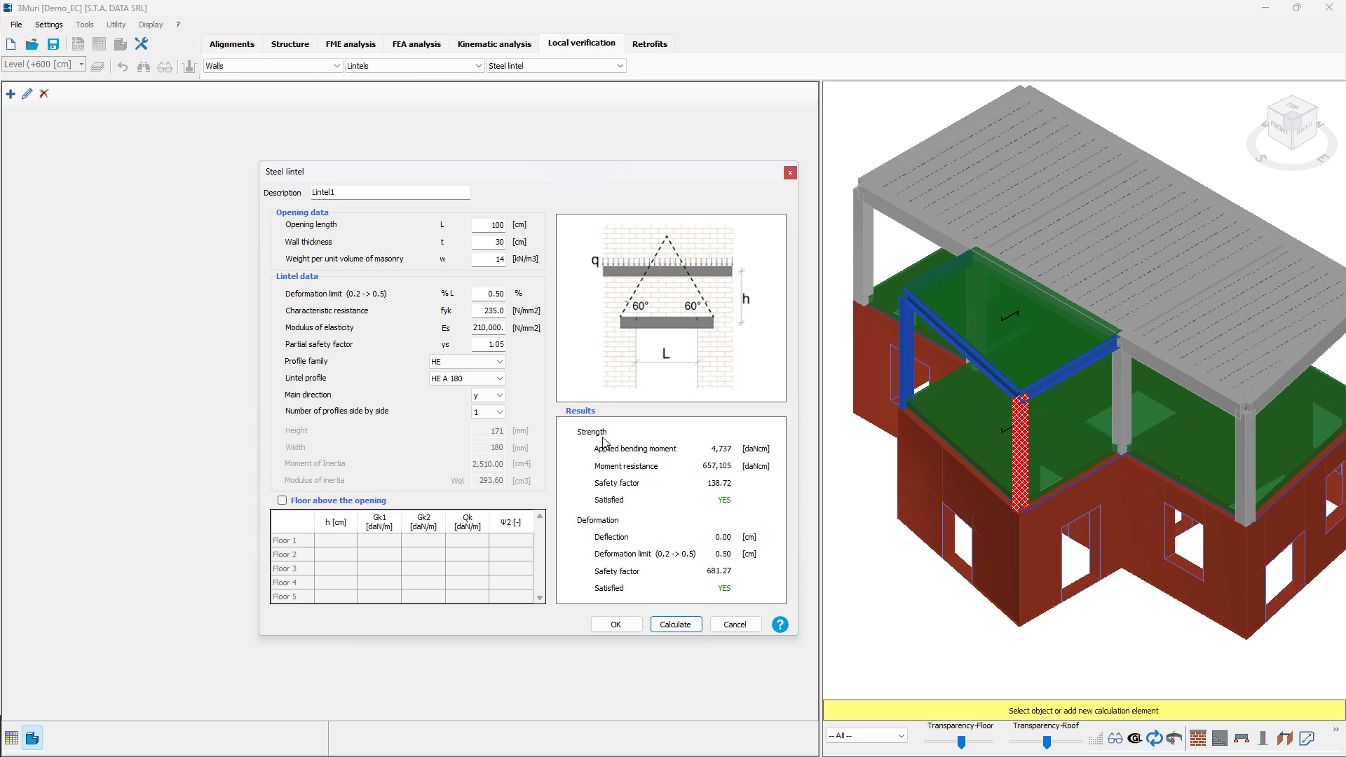
click(625, 622)
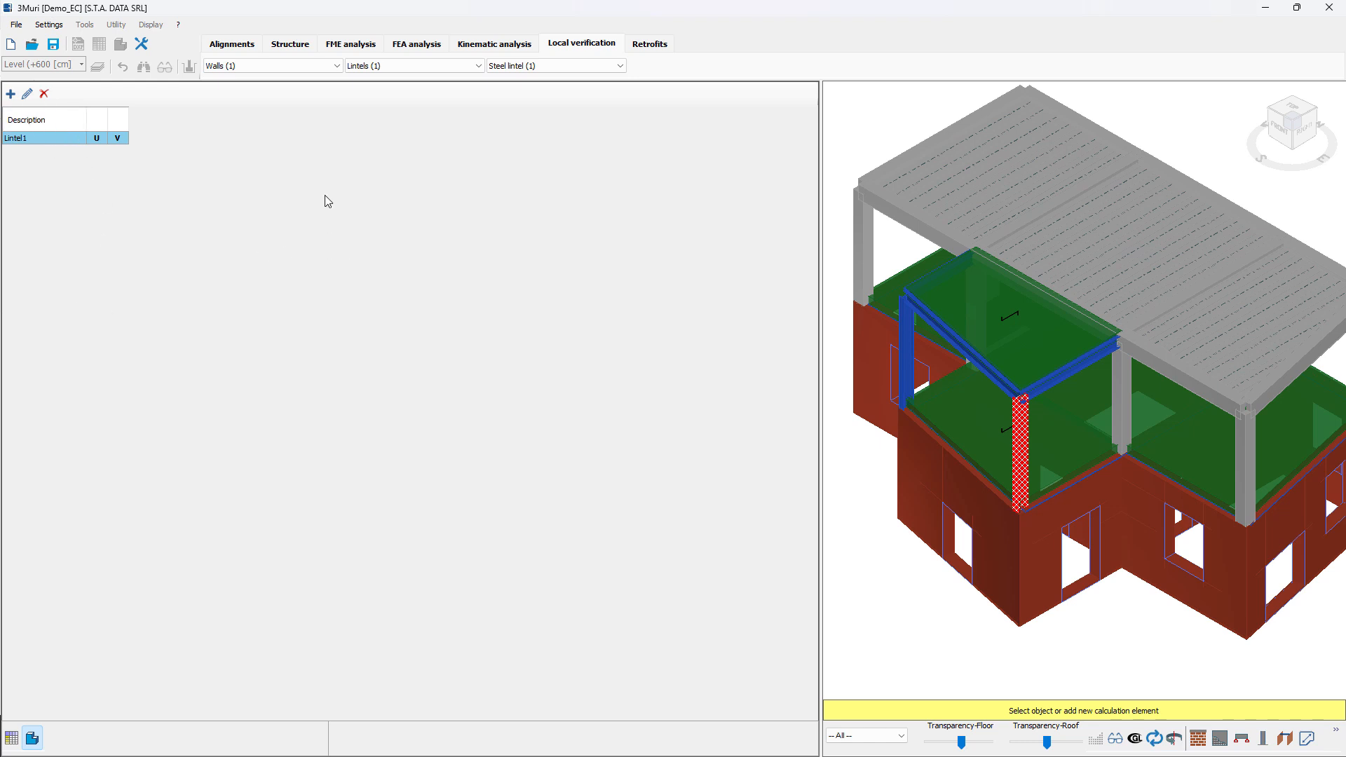
Switch the wall verification type to Openings - Encirclements
click(538, 66)
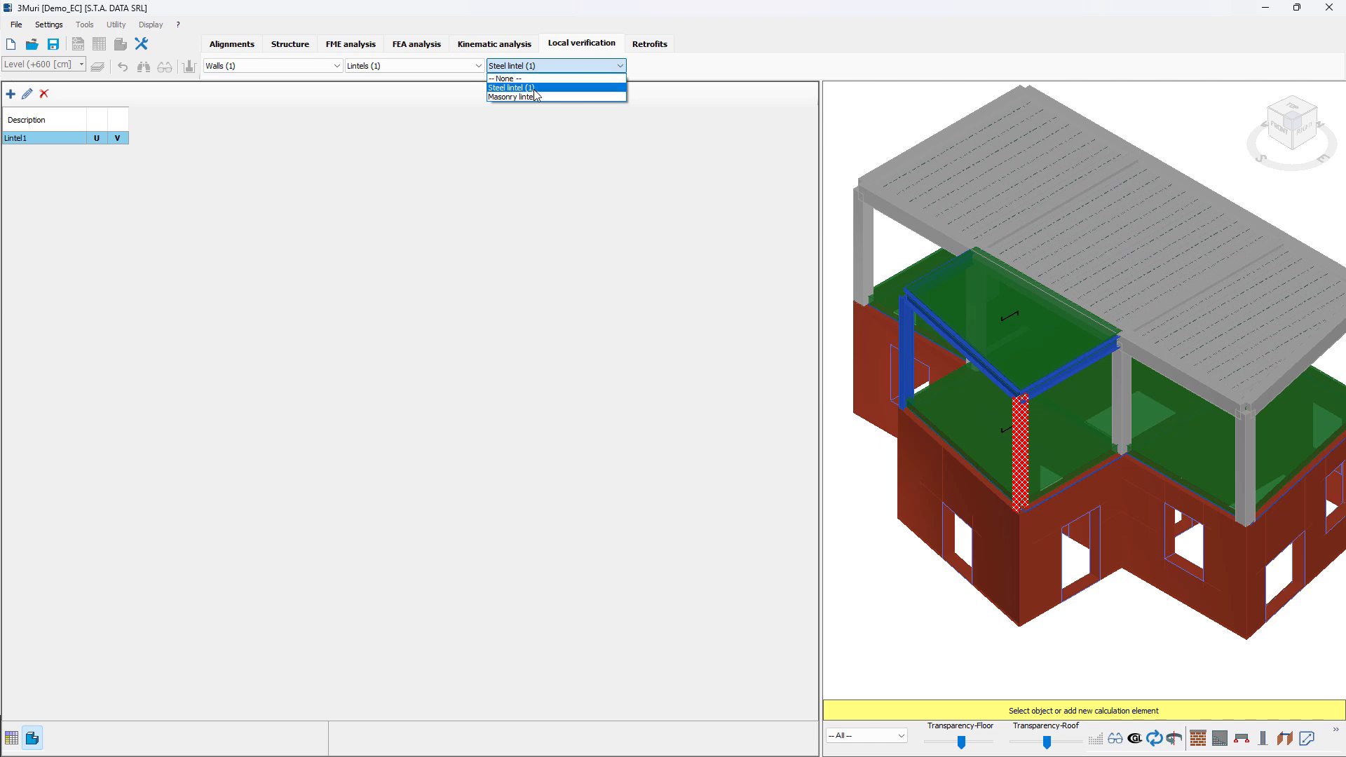
click(436, 70)
click(436, 67)
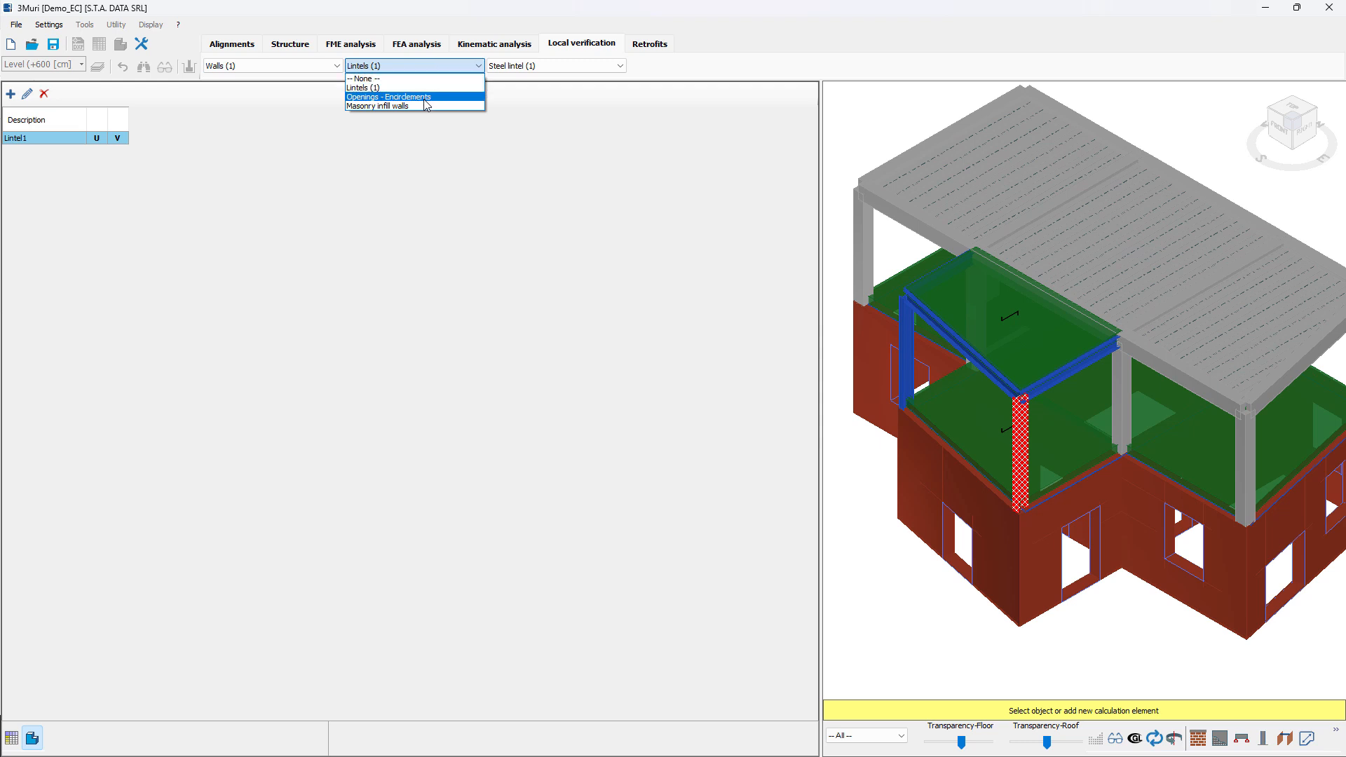
click(424, 97)
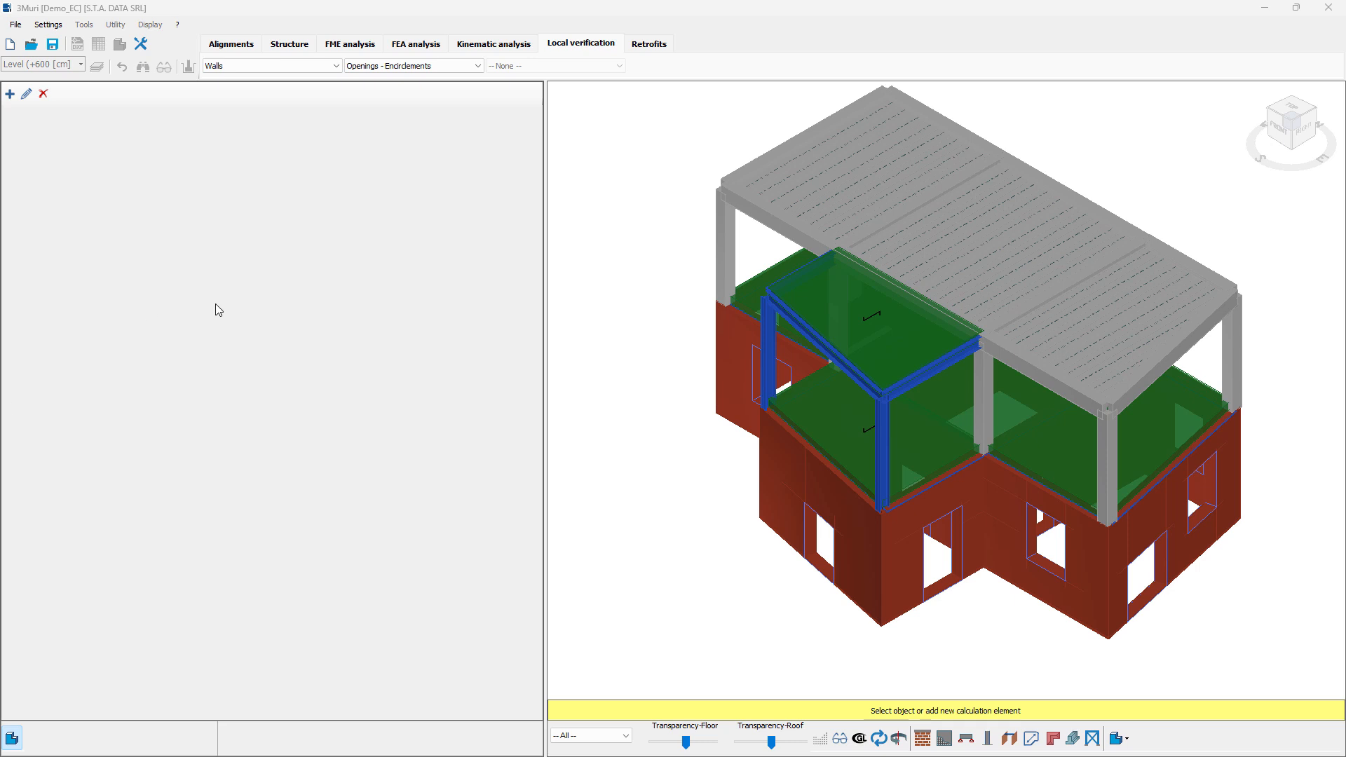
Create a new openings verification with the description Enc1
click(10, 94)
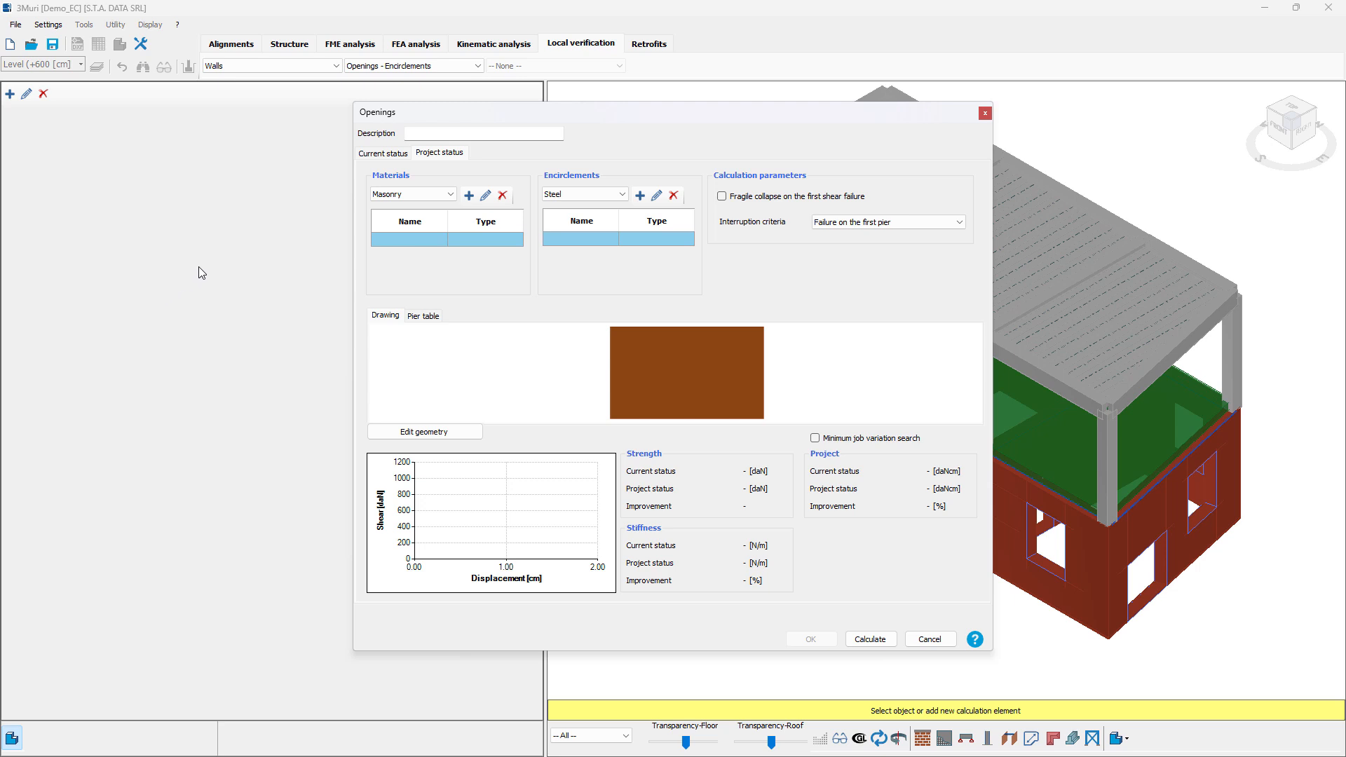
drag(641, 116, 588, 135)
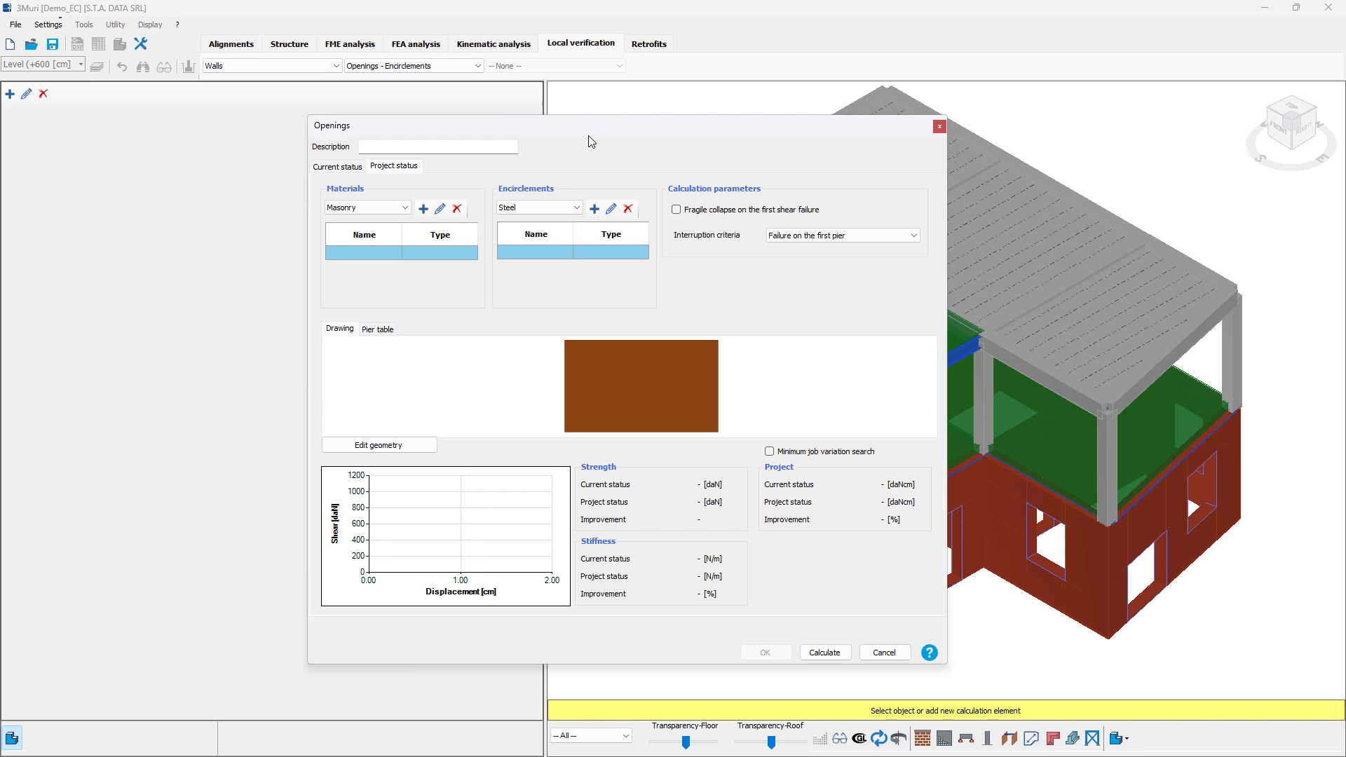
click(478, 150)
text(Enc)
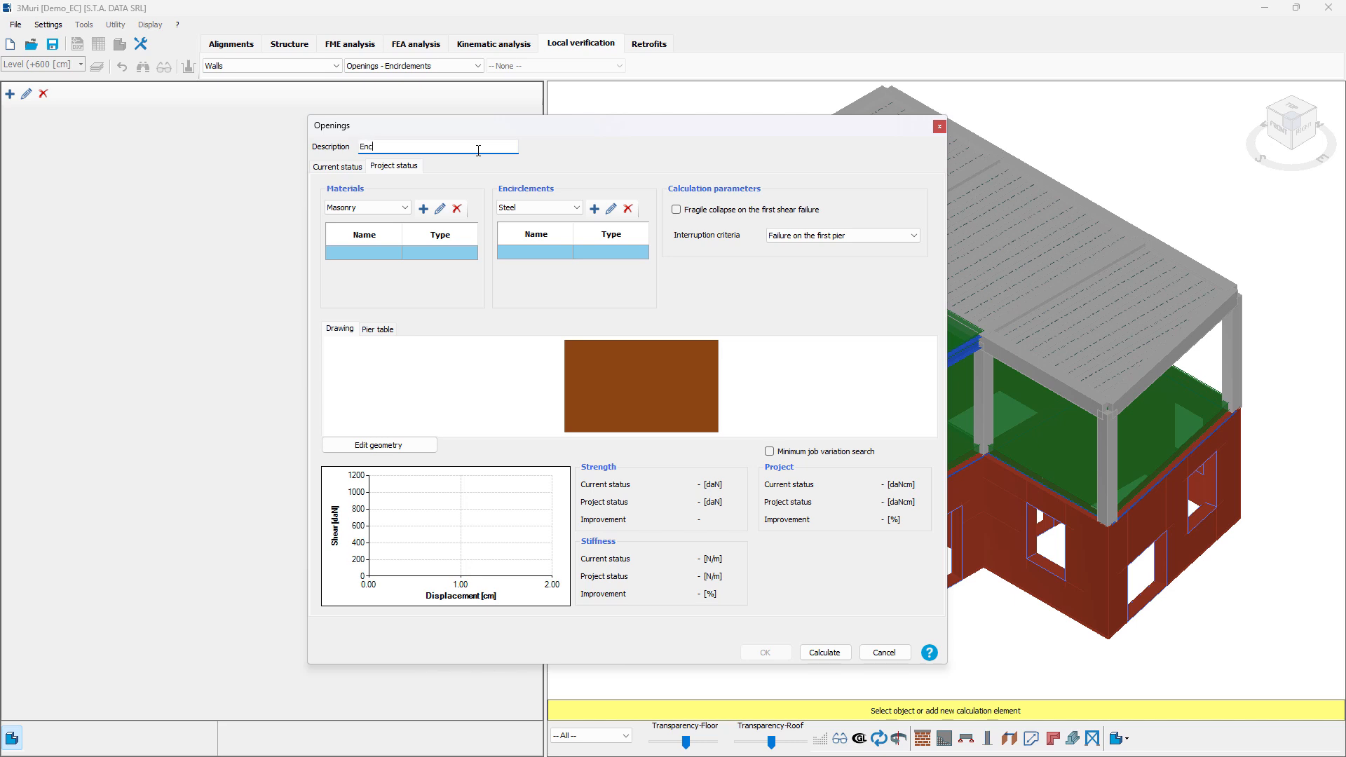
text(1)
Start a new masonry material for the opening and name it Masonry
click(382, 208)
click(368, 220)
click(422, 209)
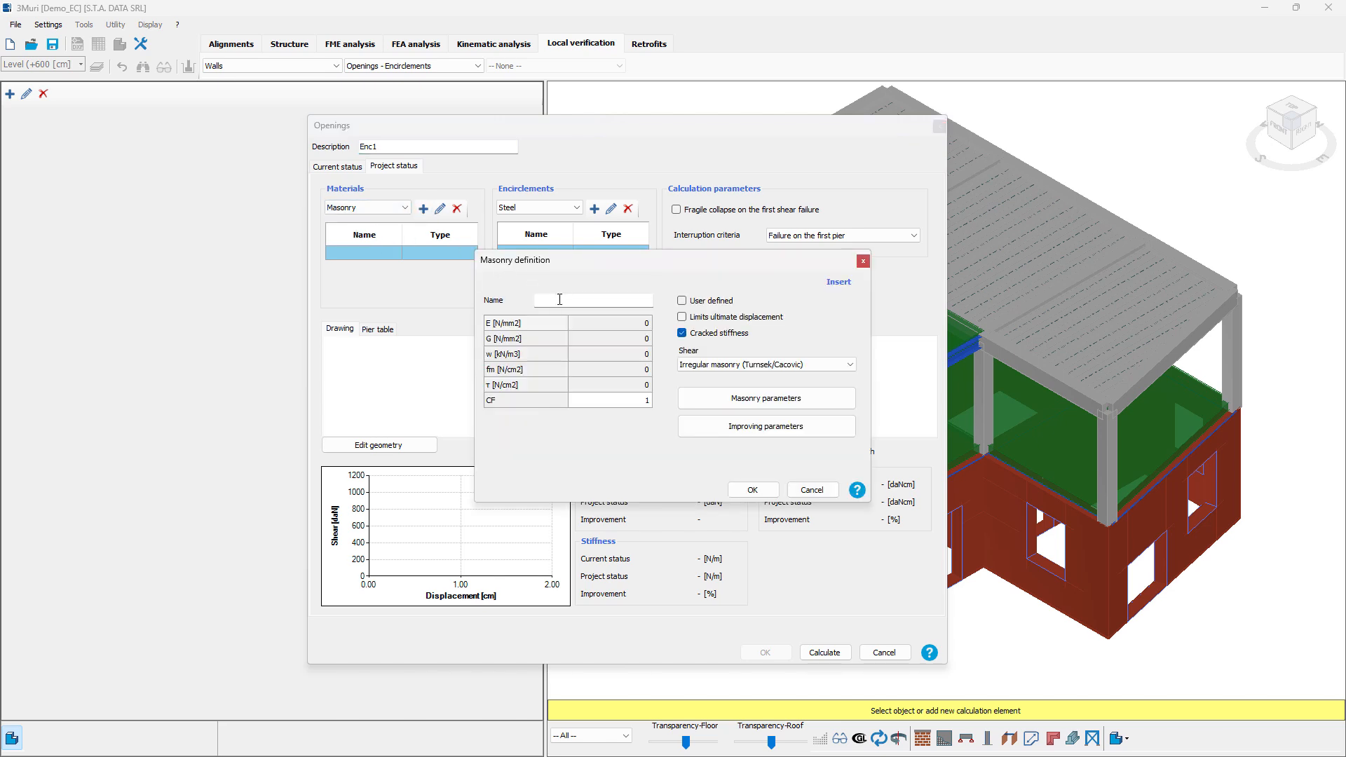
click(559, 298)
text(Masonry)
Define the material as masonry in disorganized stones with knowledge level Limited investigations LC1 and add it
click(747, 400)
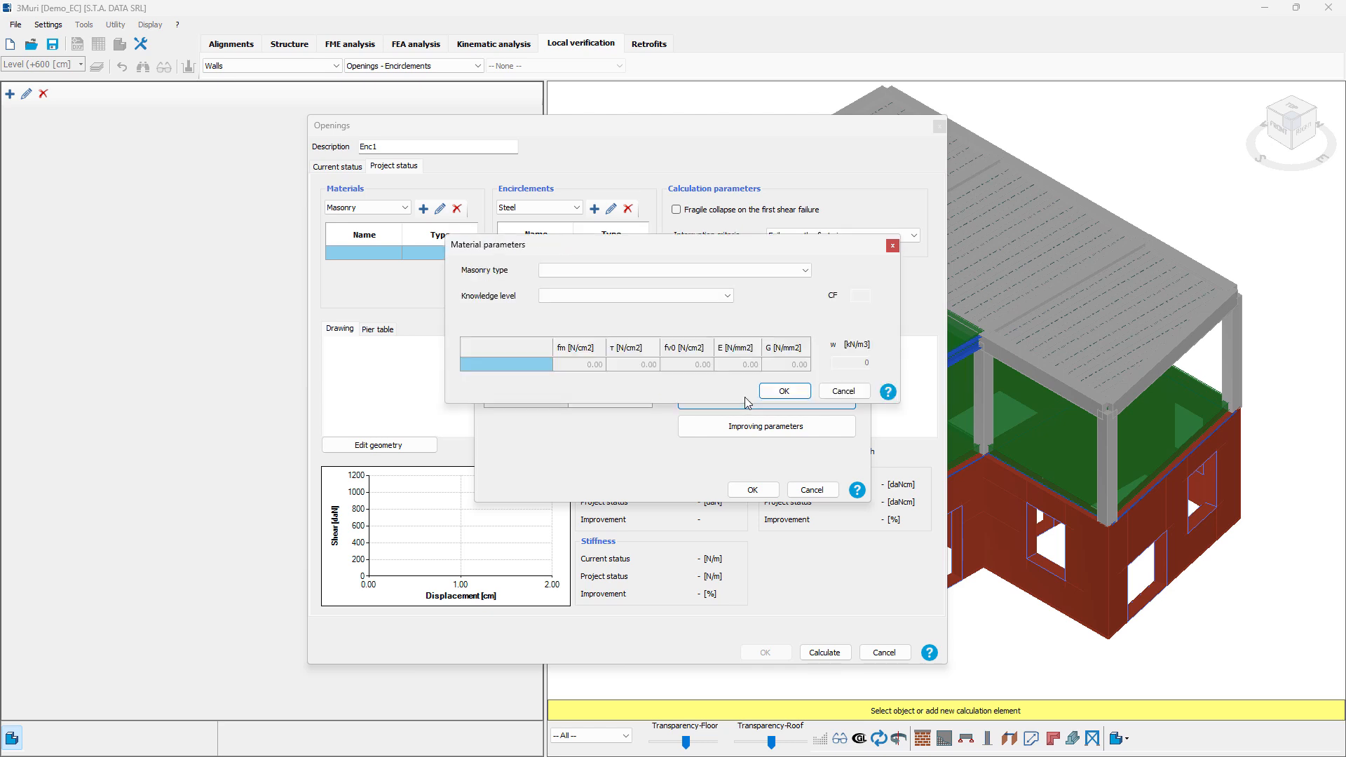
click(667, 271)
click(663, 283)
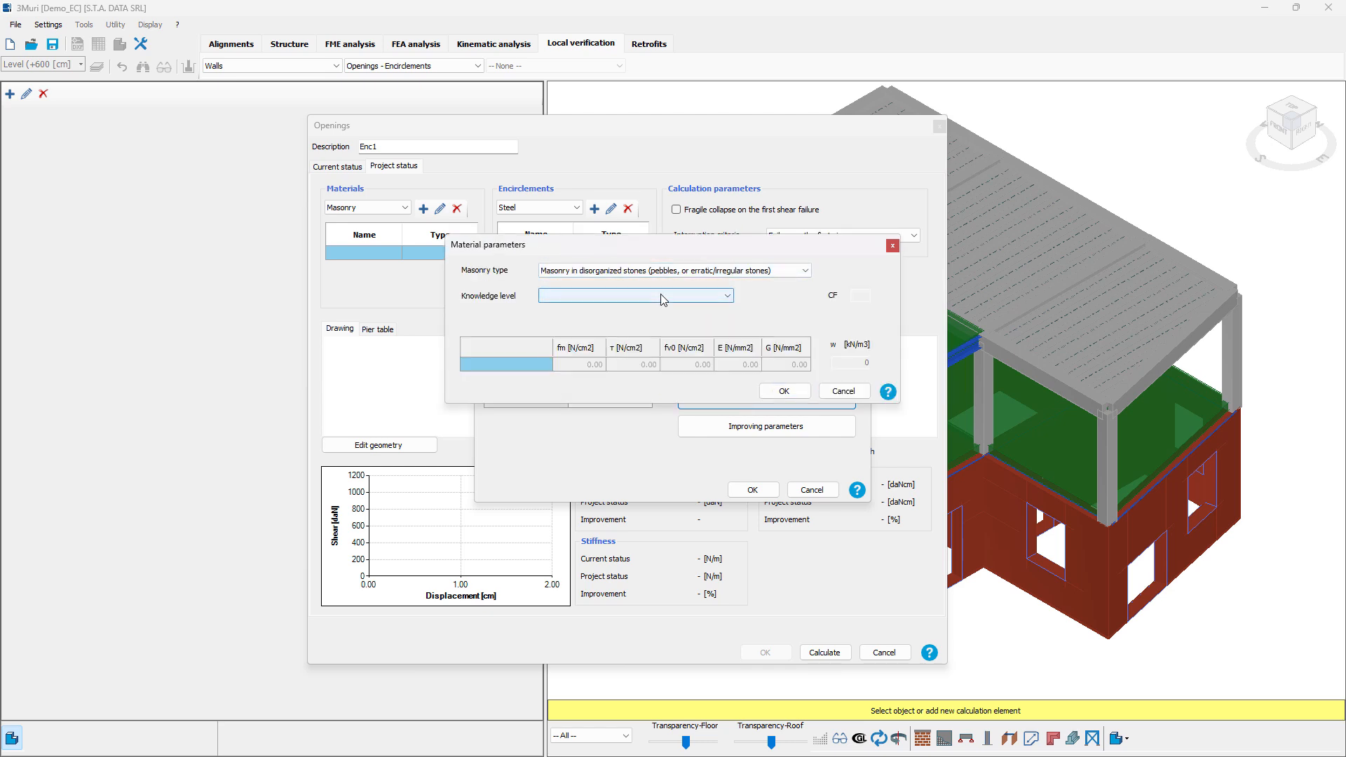
click(654, 296)
click(653, 306)
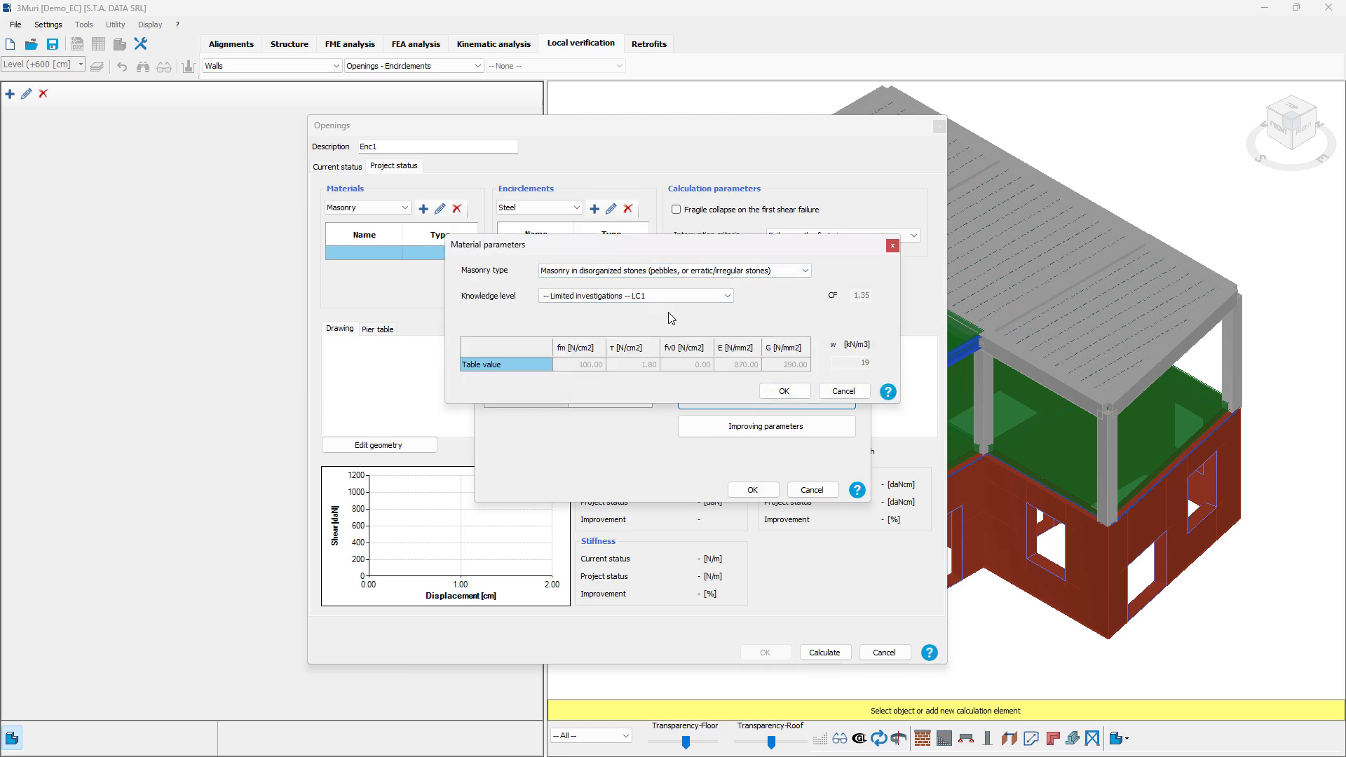
click(783, 391)
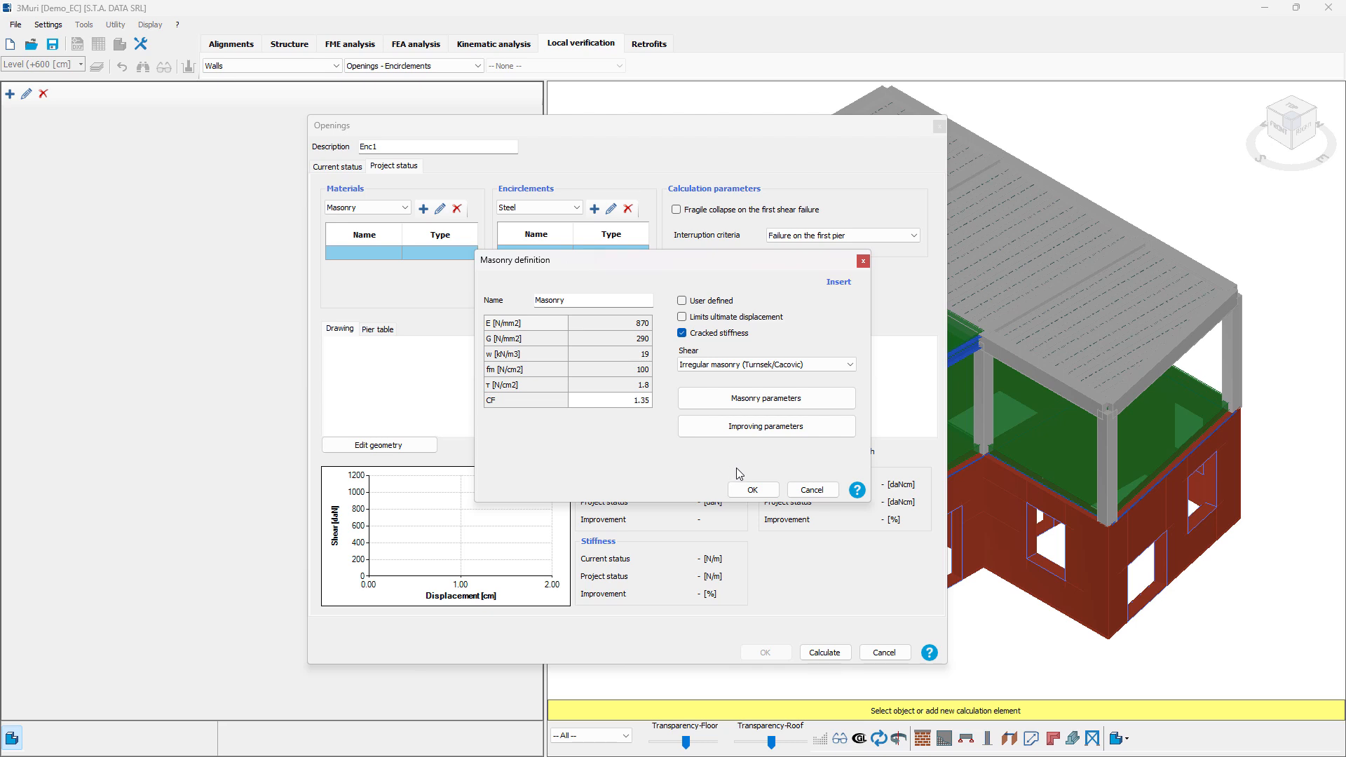
click(753, 491)
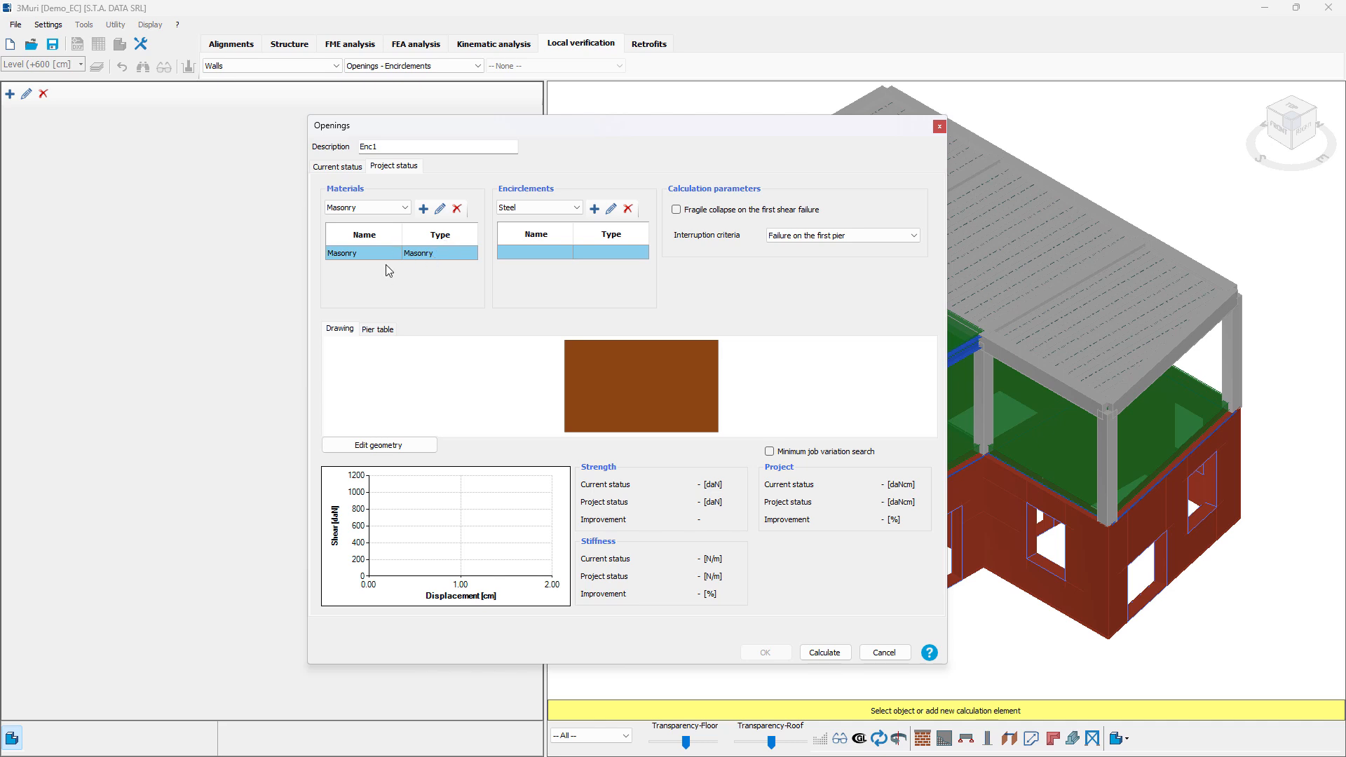
Add a structural steel material of type S 235 to the opening's materials
click(371, 207)
click(372, 229)
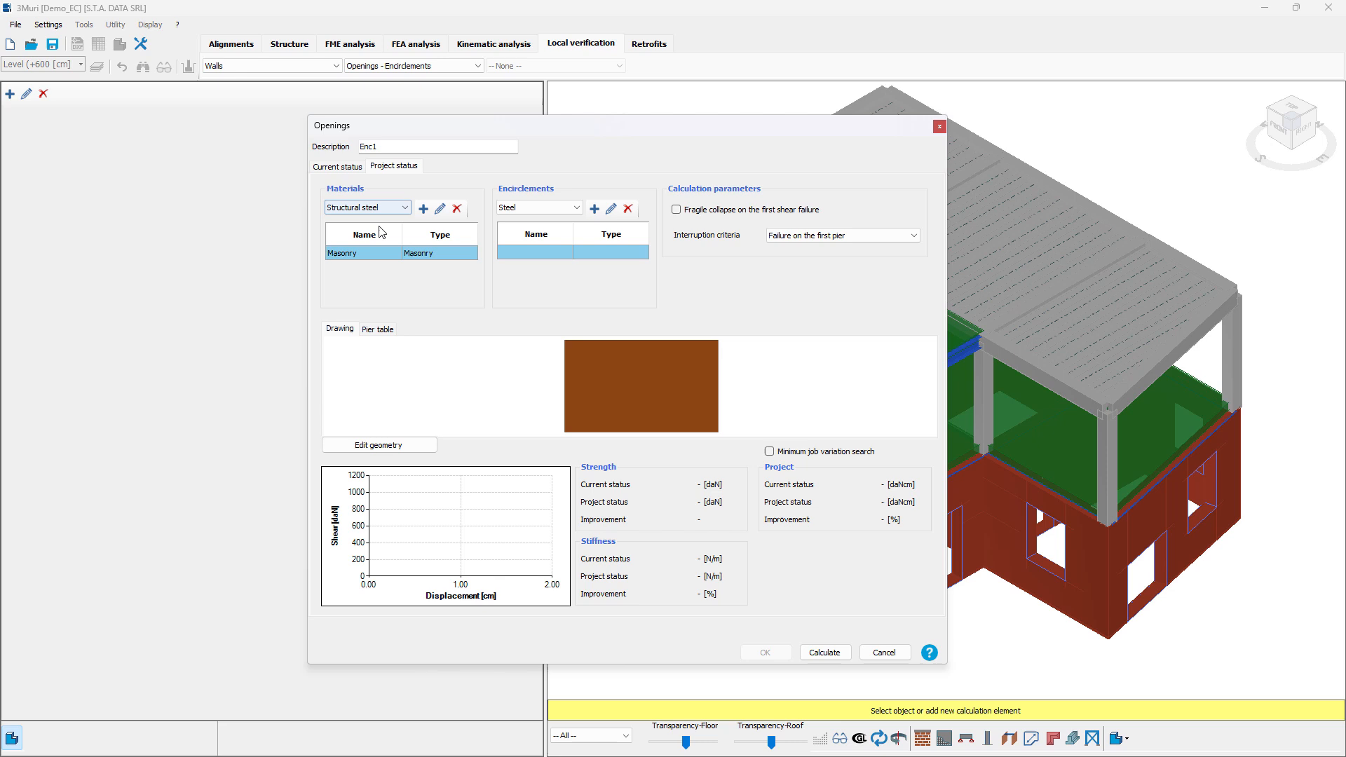
click(424, 208)
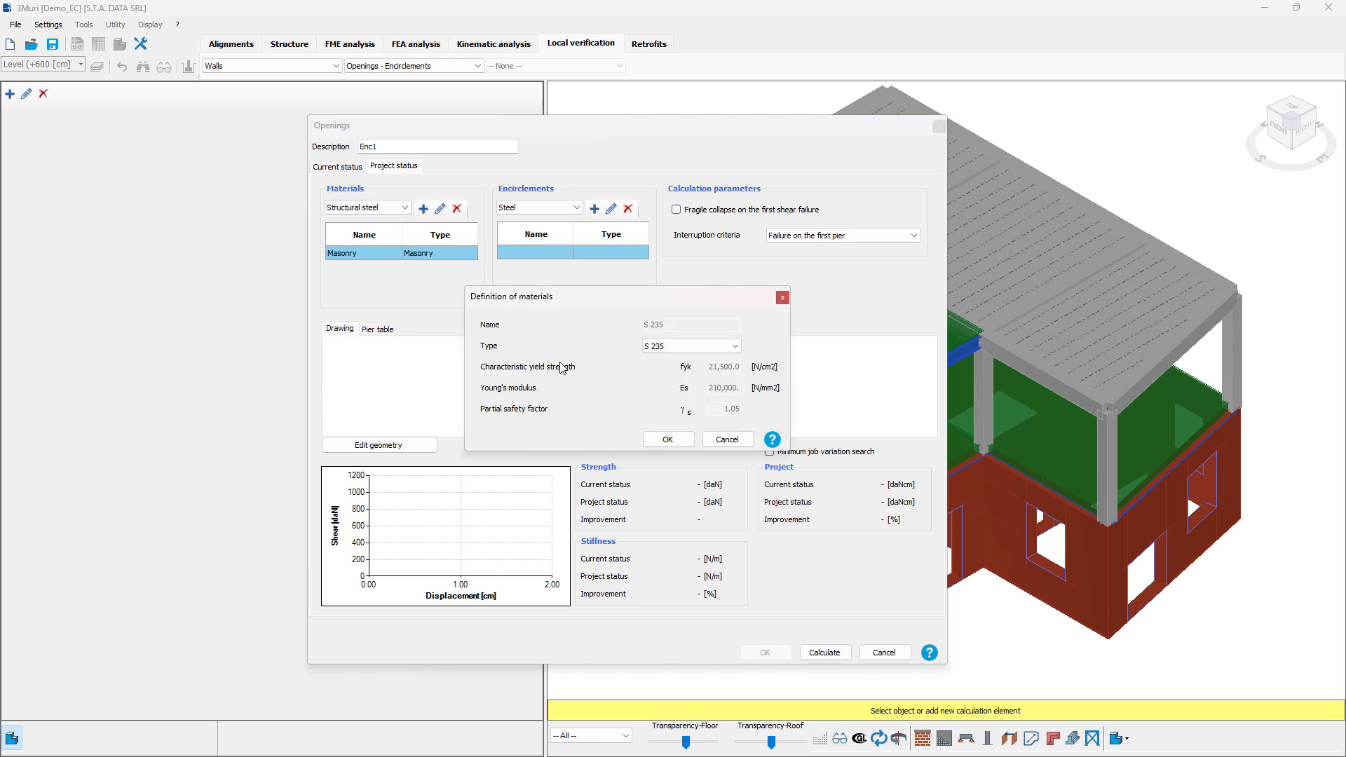
click(669, 439)
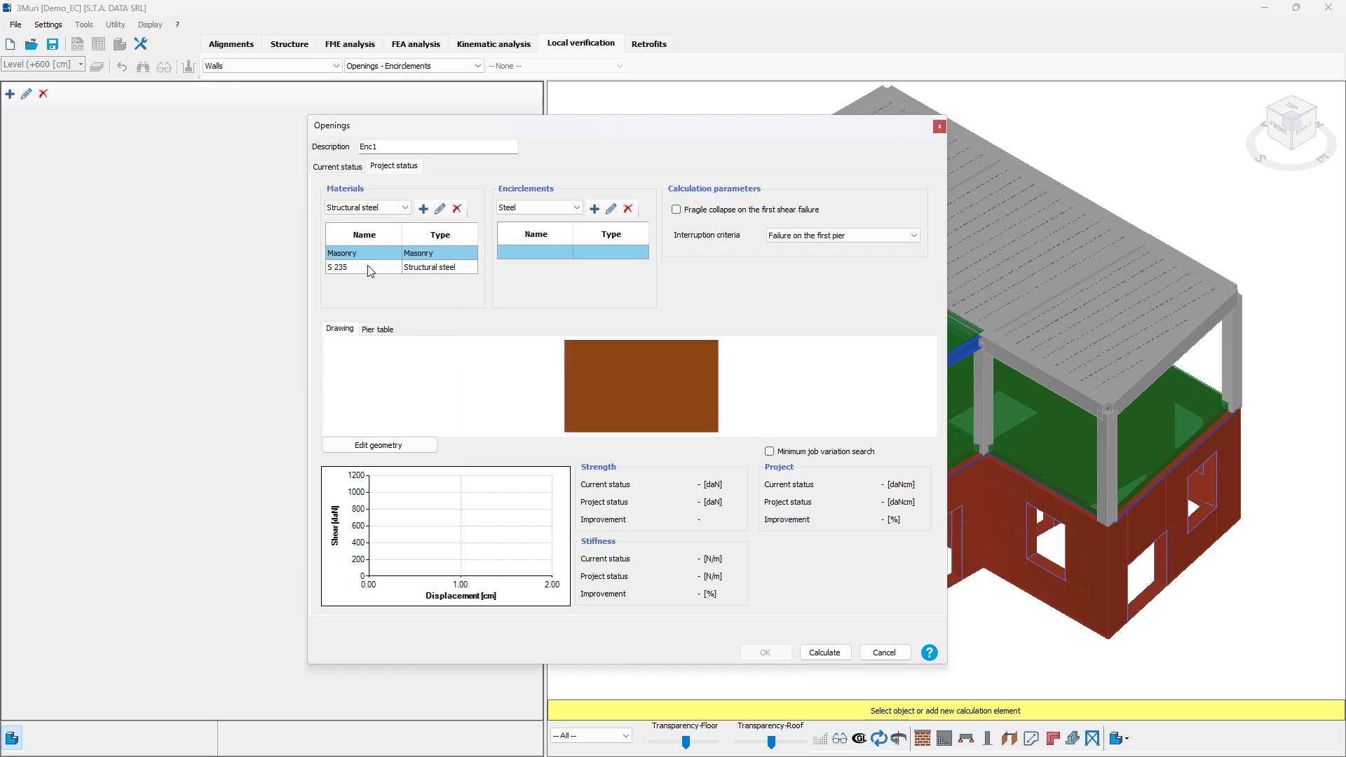
Add a rebar steel material of type B450A to the opening's materials
click(388, 209)
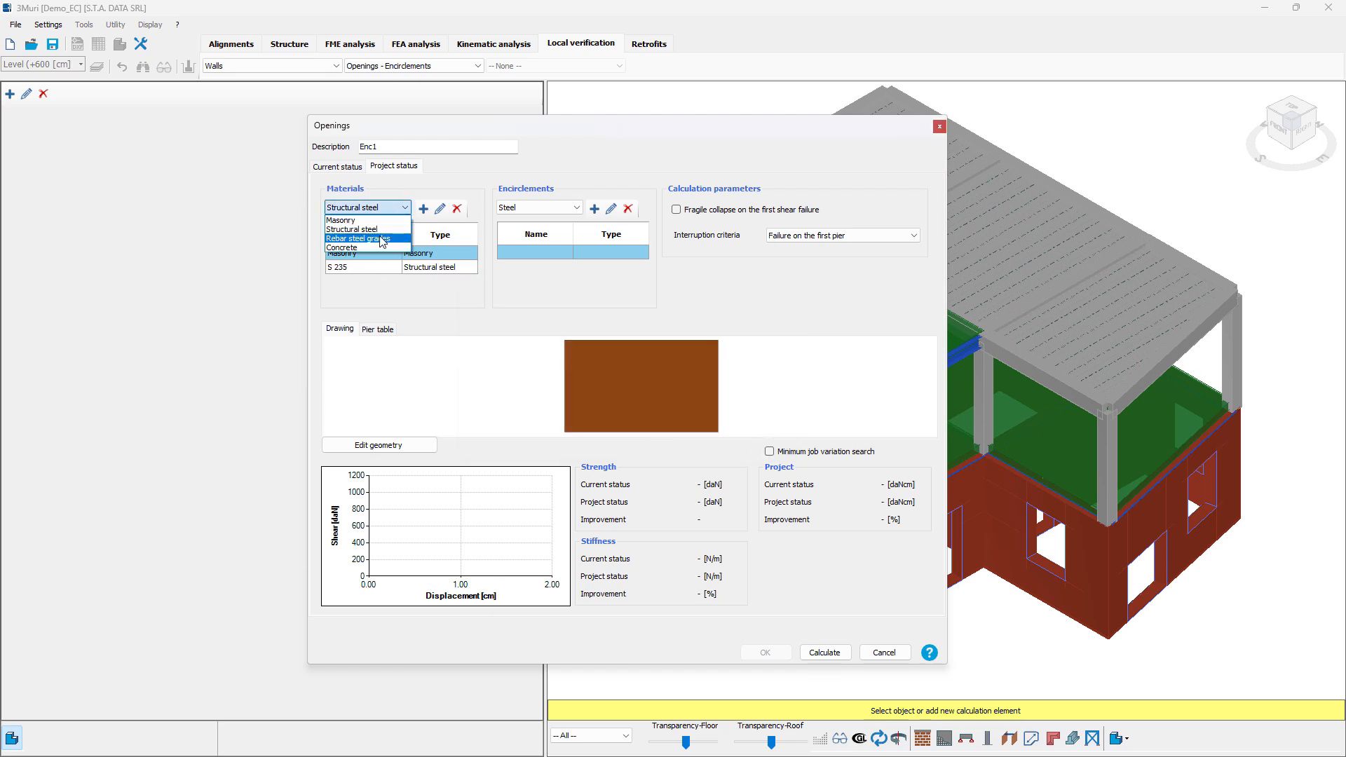
click(380, 240)
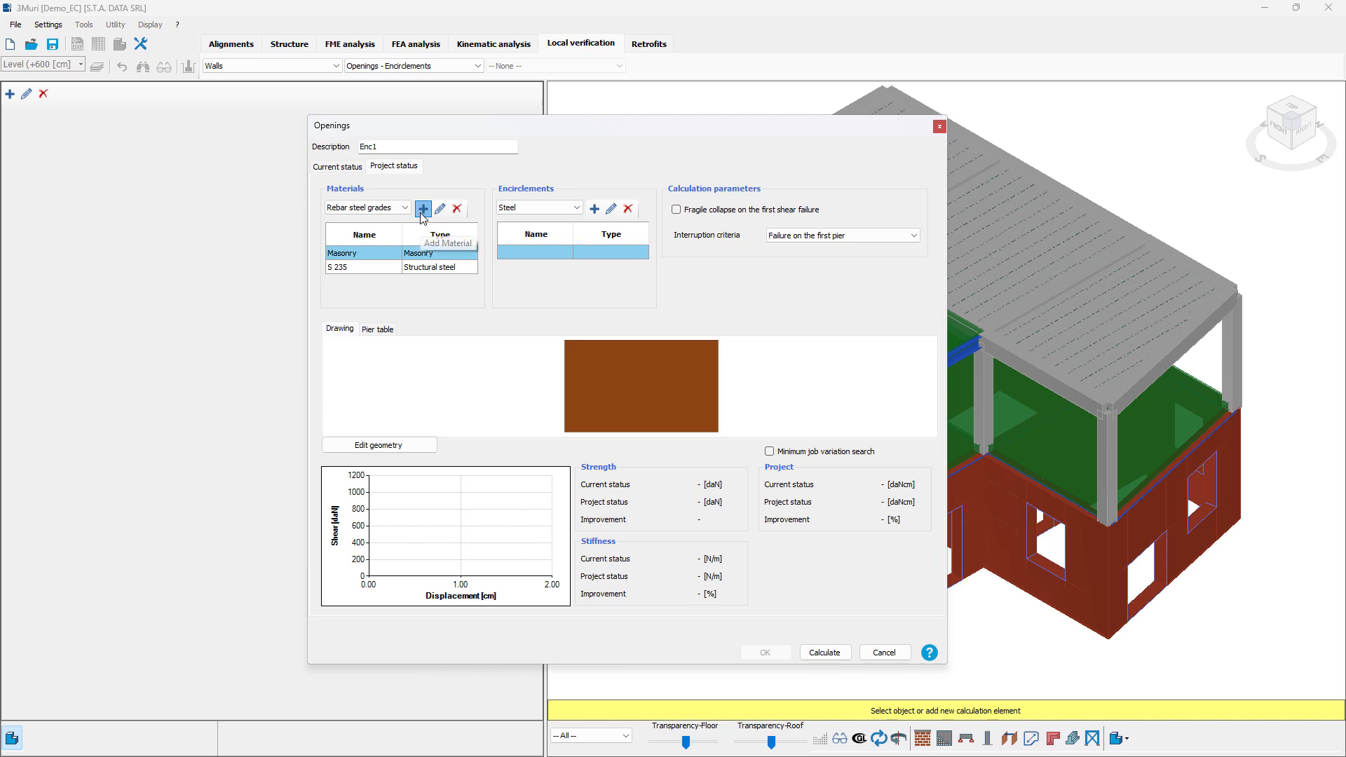
click(422, 210)
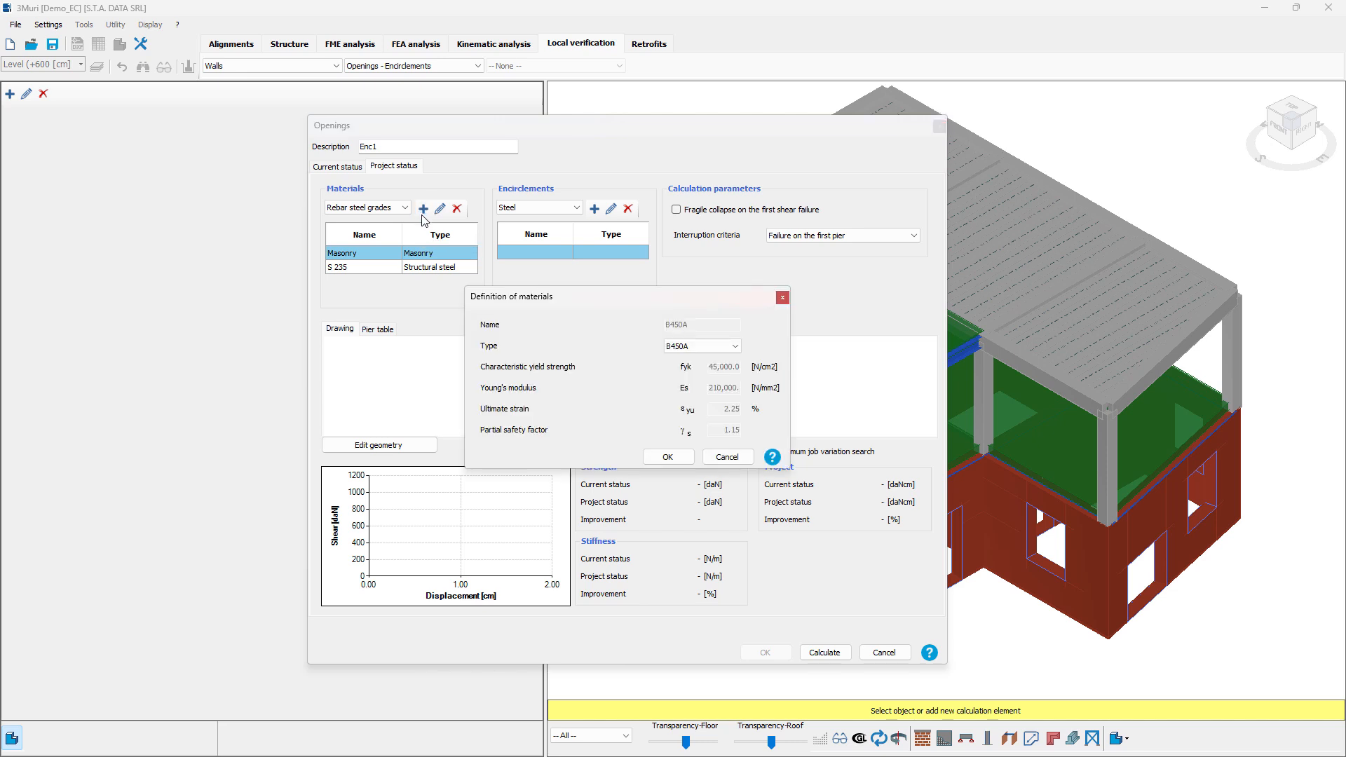
click(667, 456)
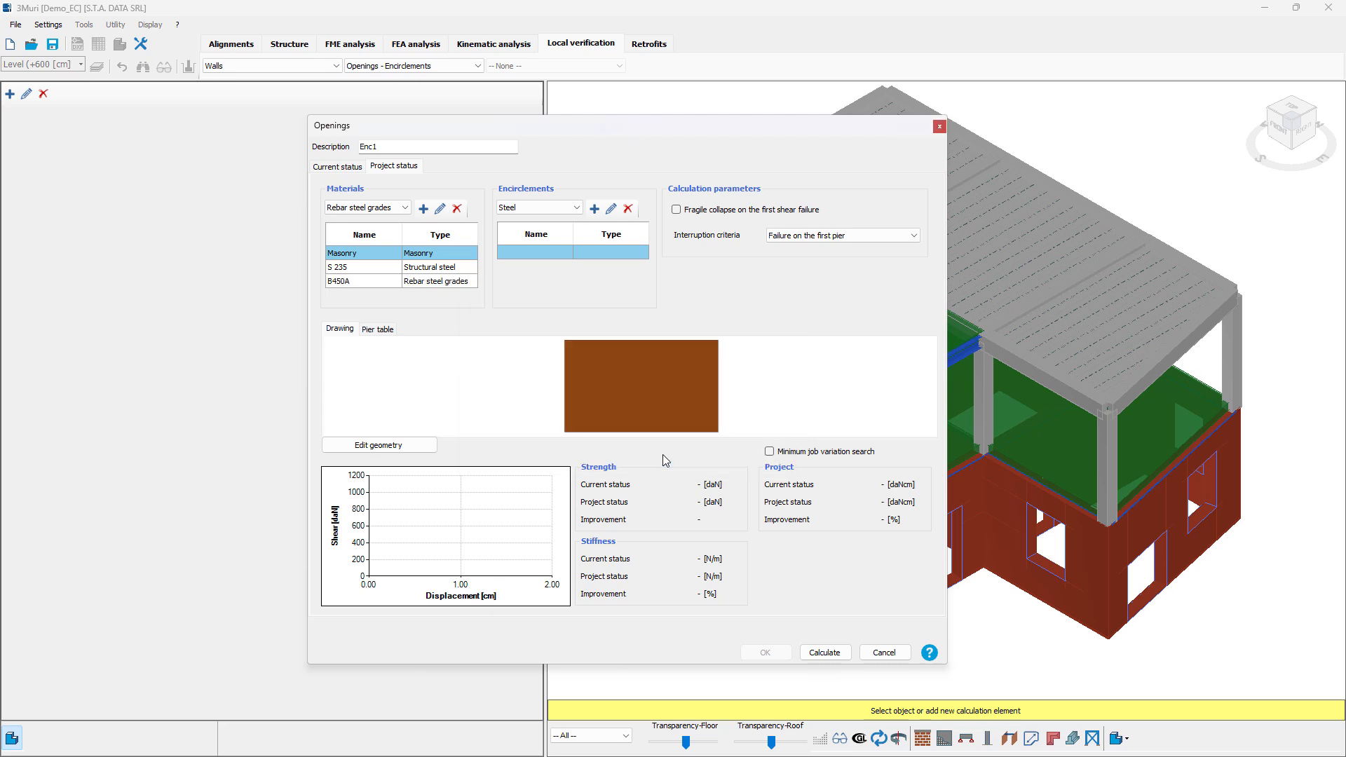
Add a concrete material of type C20/25 to the opening's materials
click(404, 209)
click(370, 248)
click(423, 208)
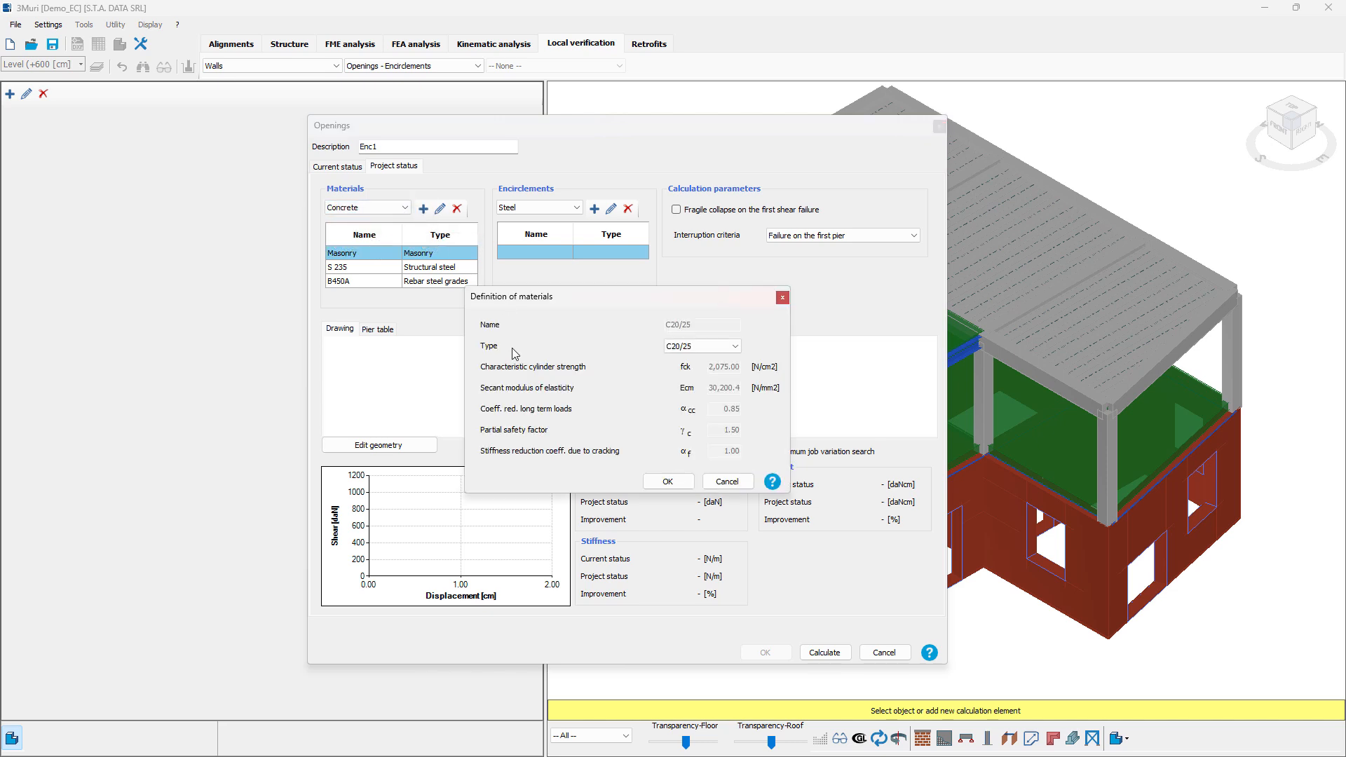
click(668, 481)
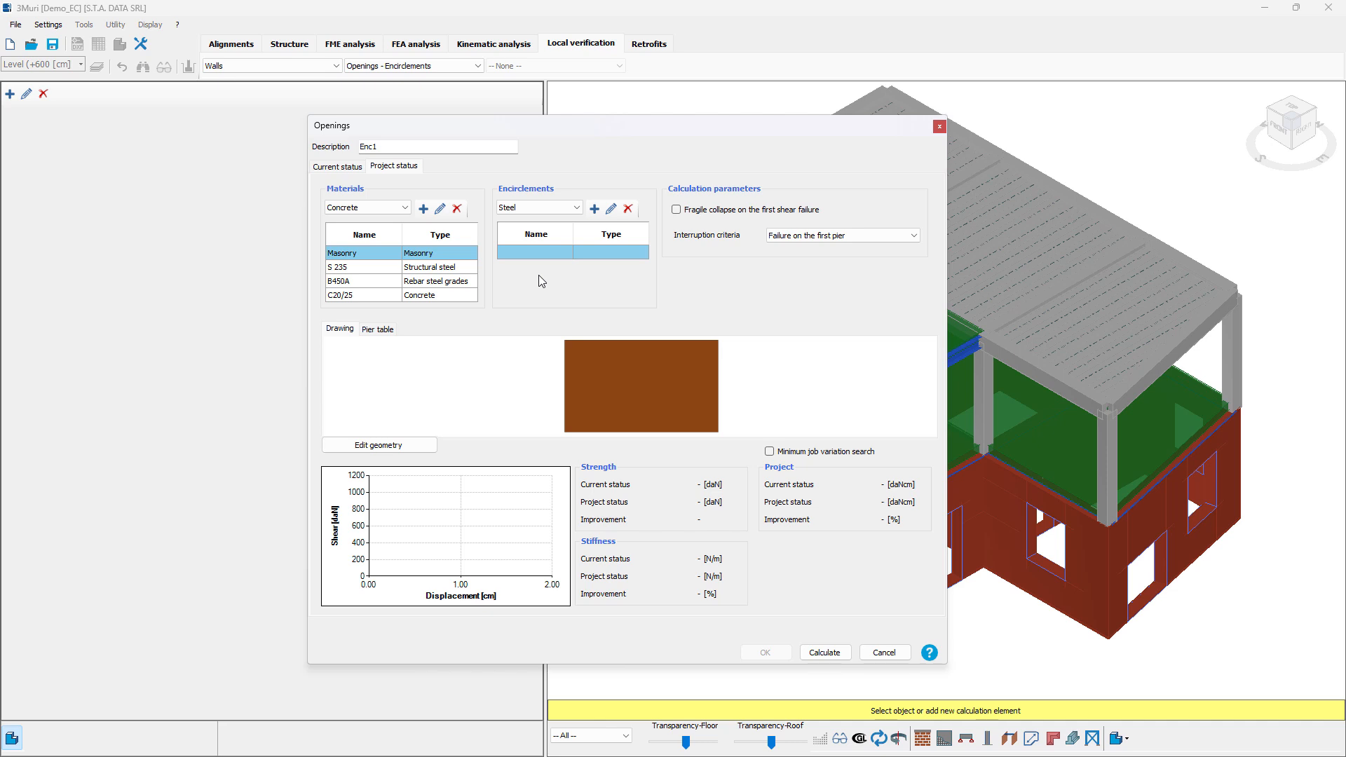
Start a new steel encirclement for the opening and name it "Steel enc"
click(552, 208)
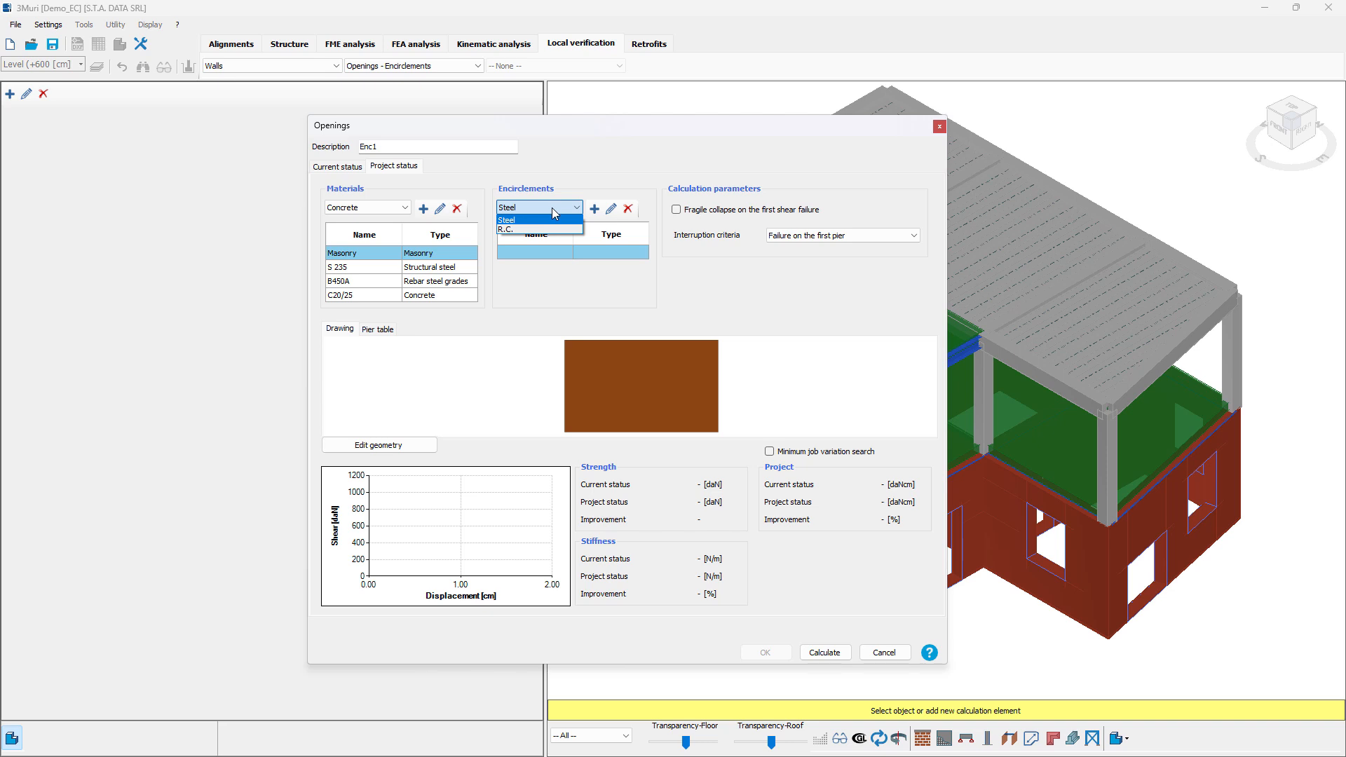
click(555, 220)
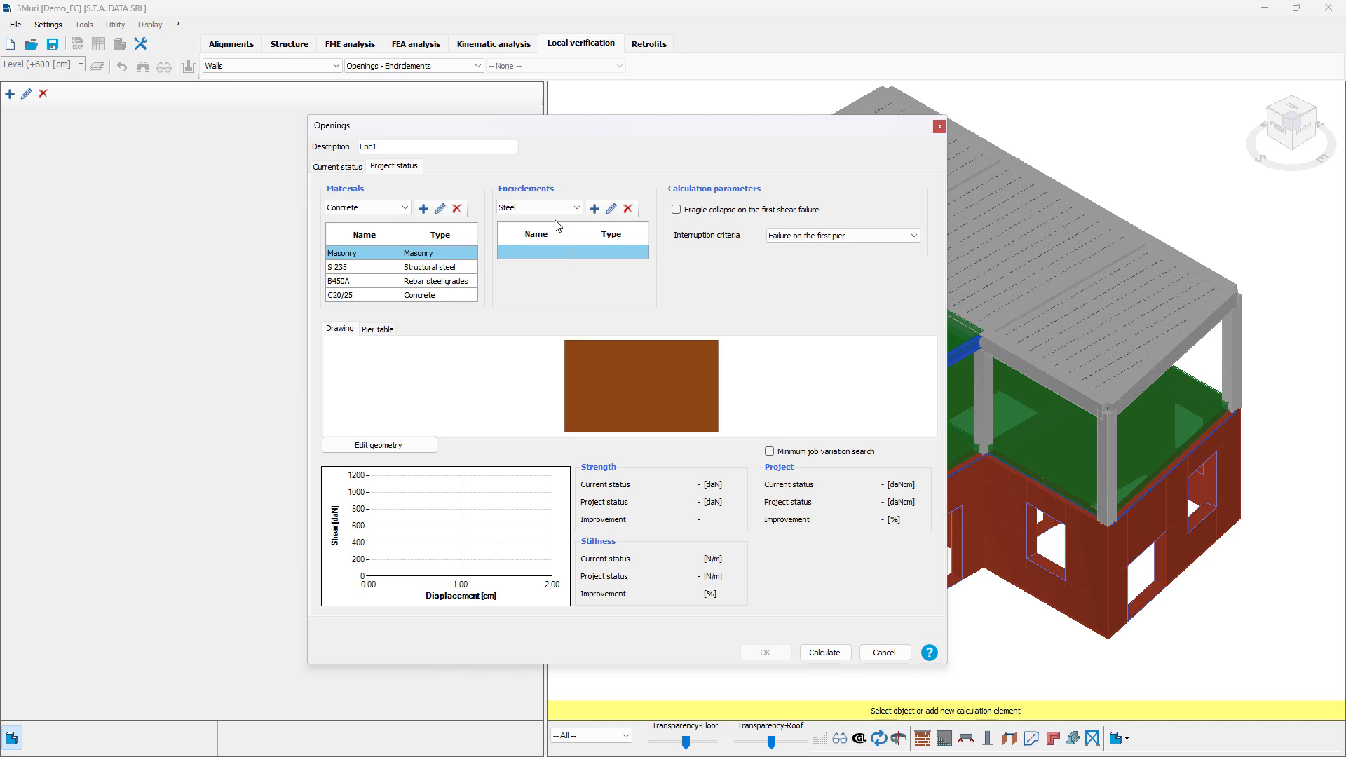
click(593, 210)
drag(596, 178, 600, 244)
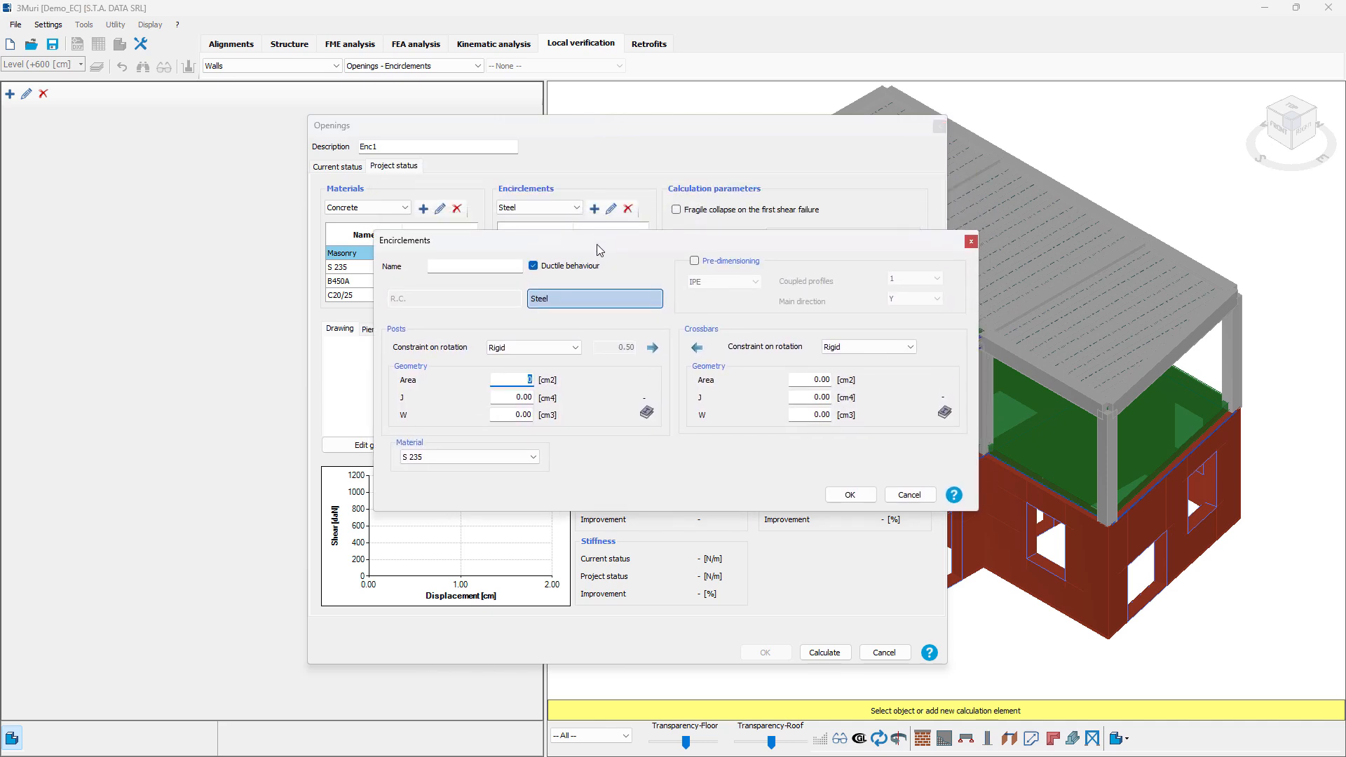
click(476, 266)
text(Steel enc)
drag(672, 248, 670, 286)
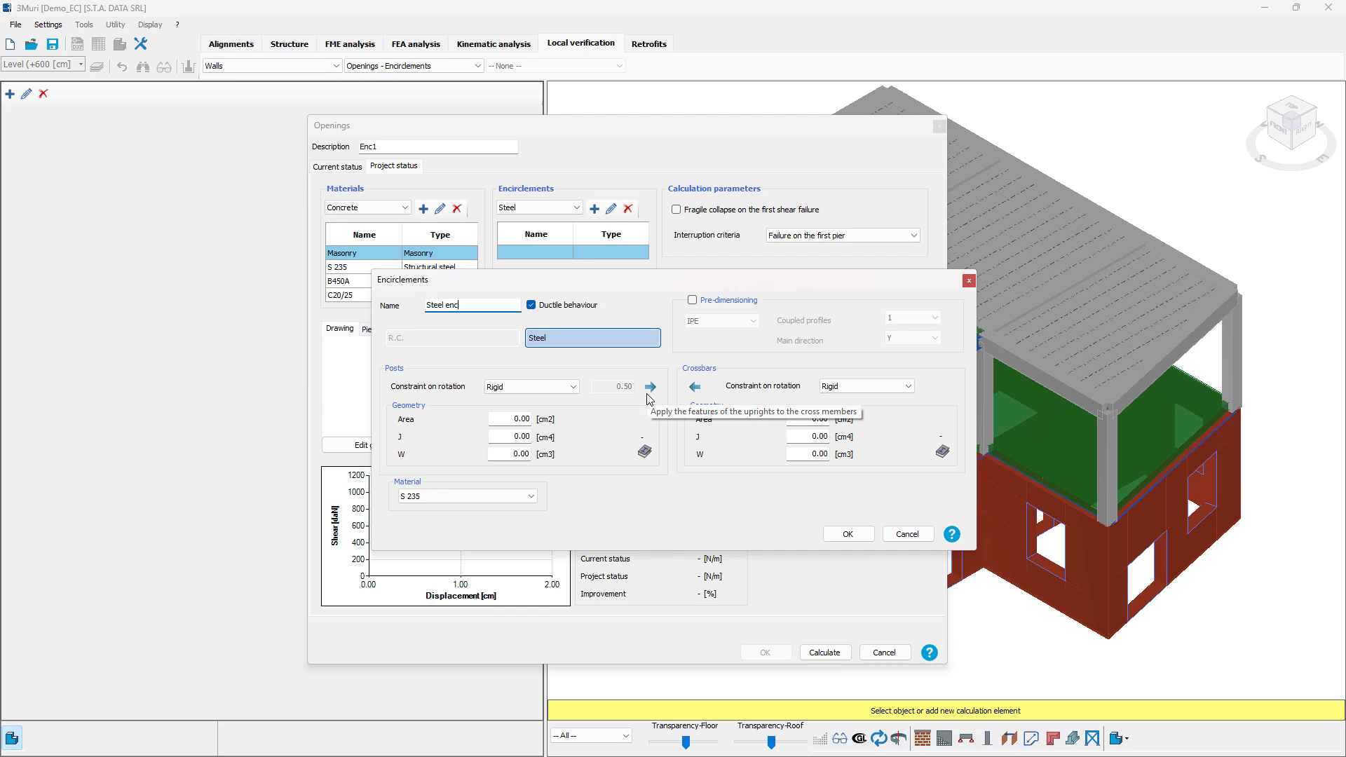
Assign the IPE 200 profile to the posts, copy it to the crossbars, choose S 235 as material and save the encirclement
click(646, 452)
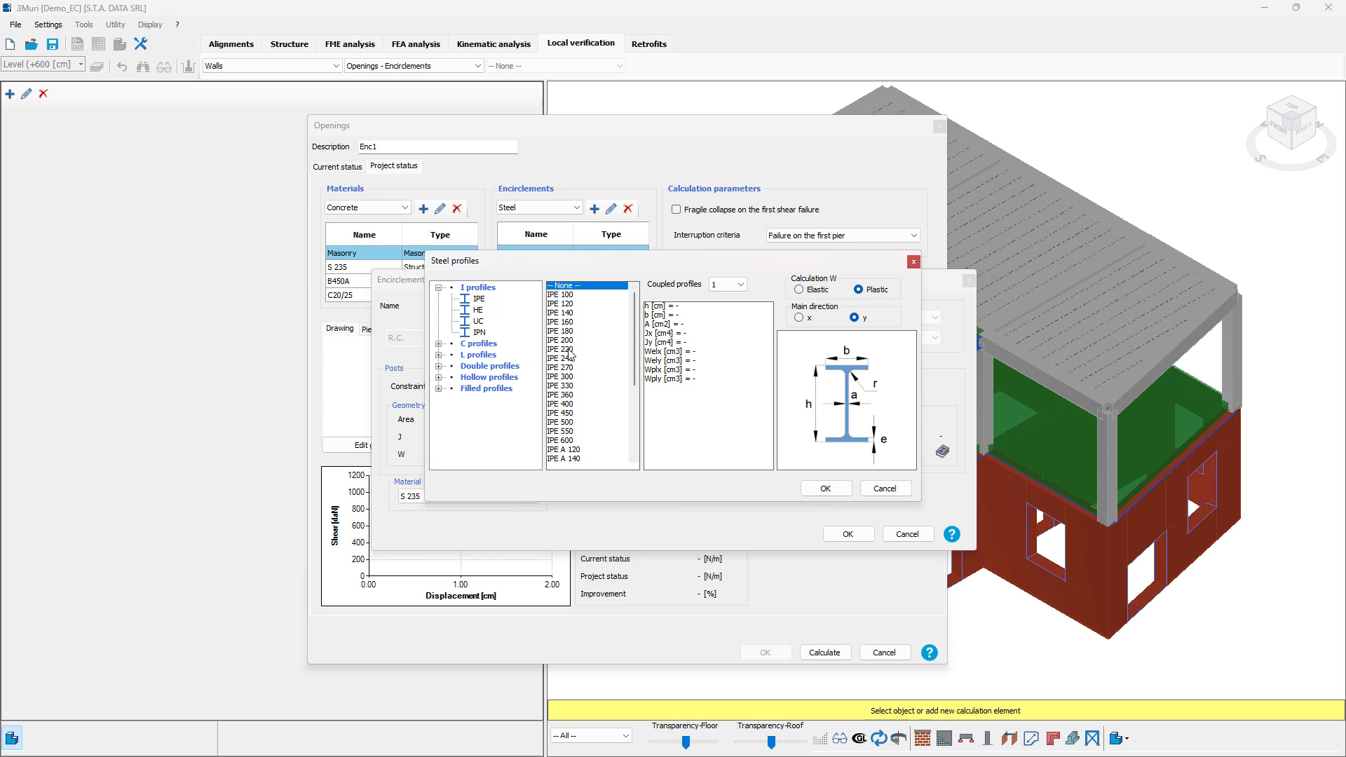
click(570, 341)
click(824, 488)
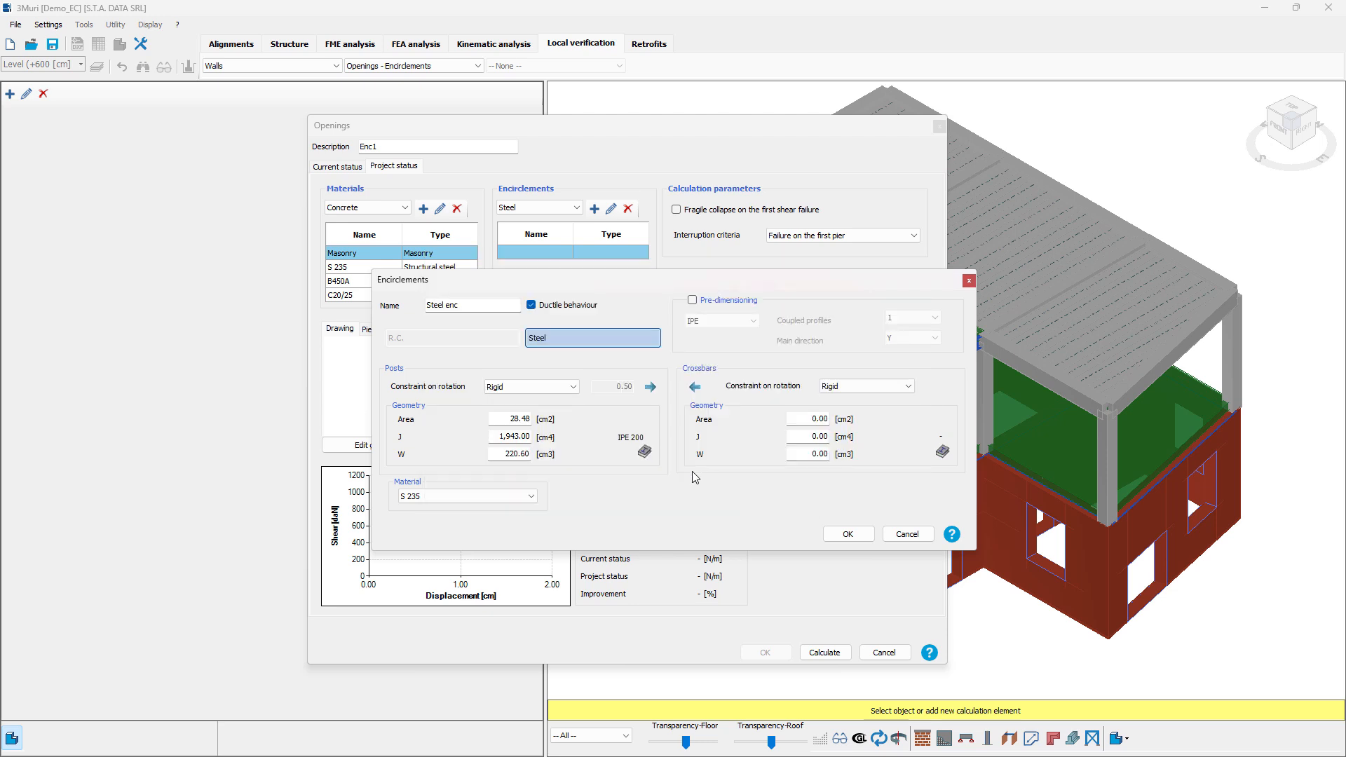
click(650, 387)
click(464, 497)
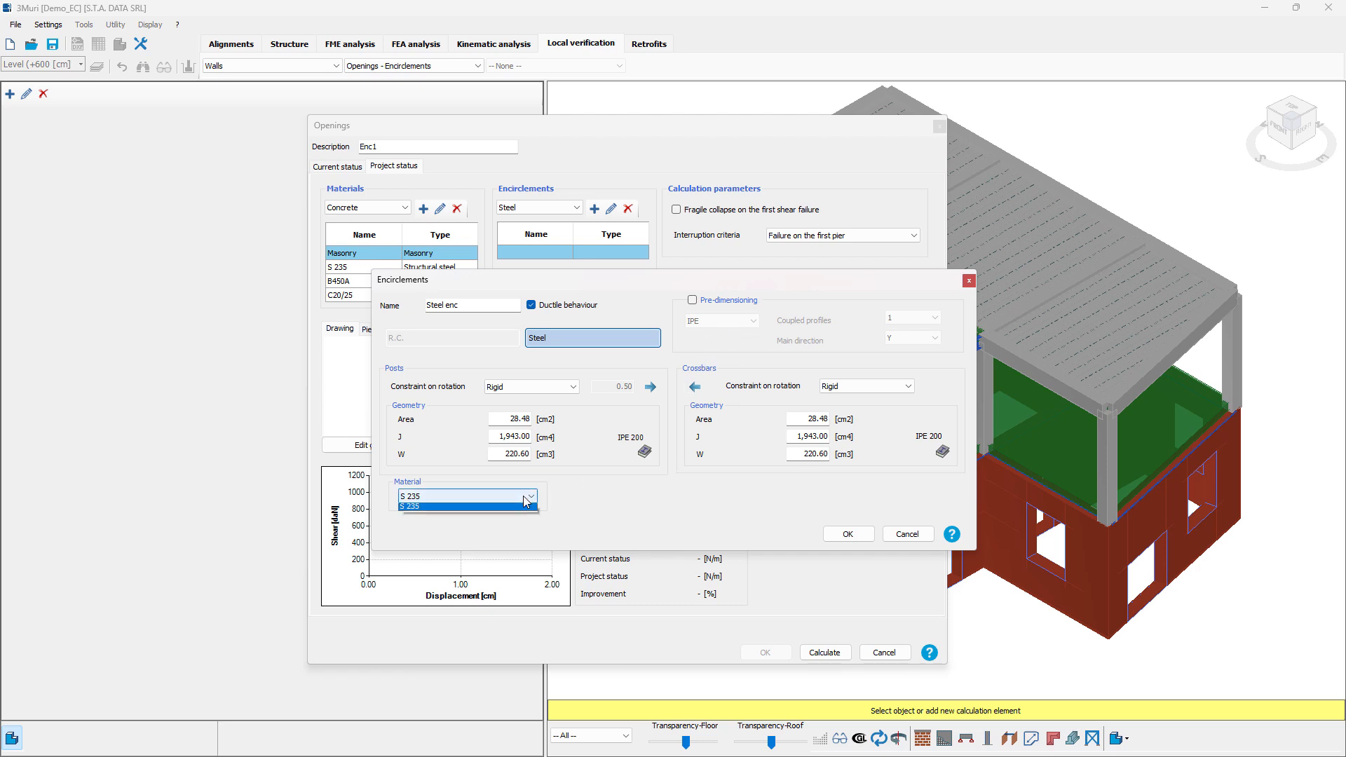
click(461, 503)
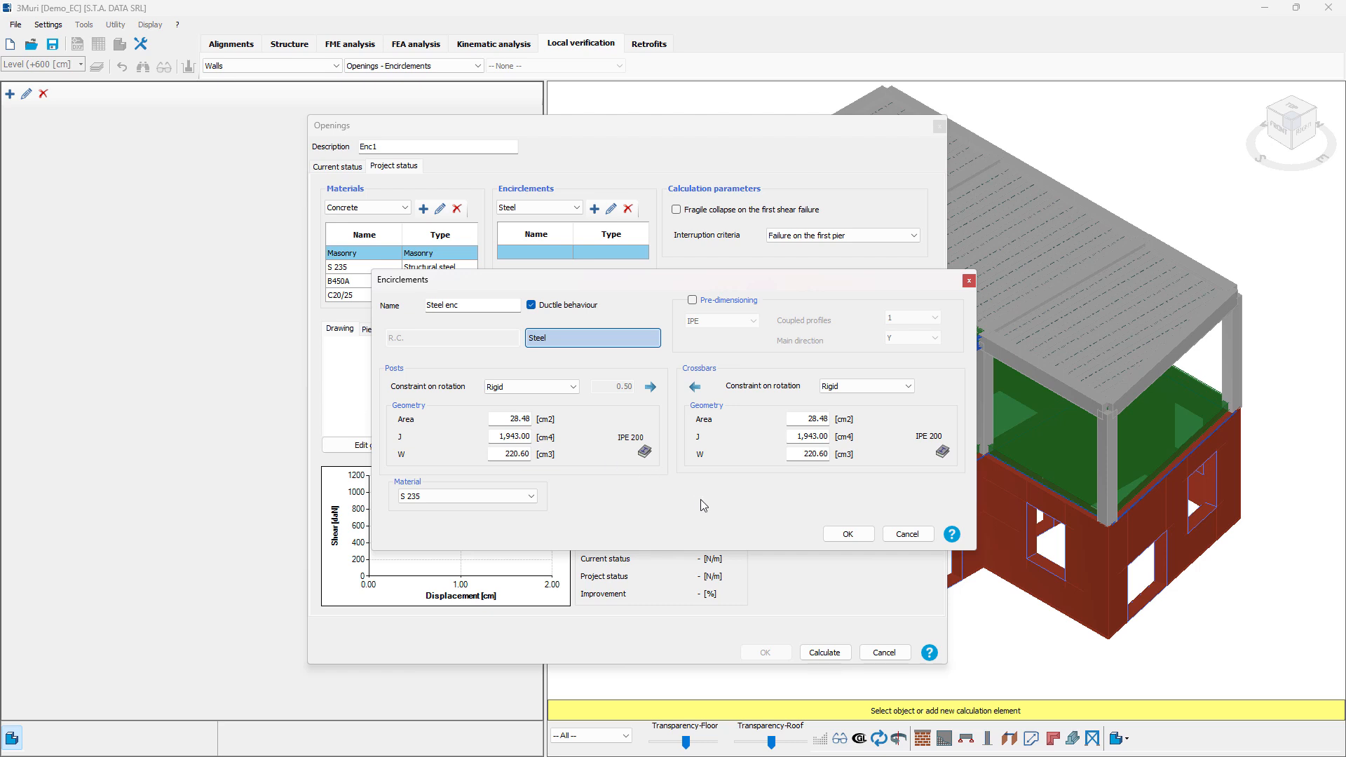
click(847, 534)
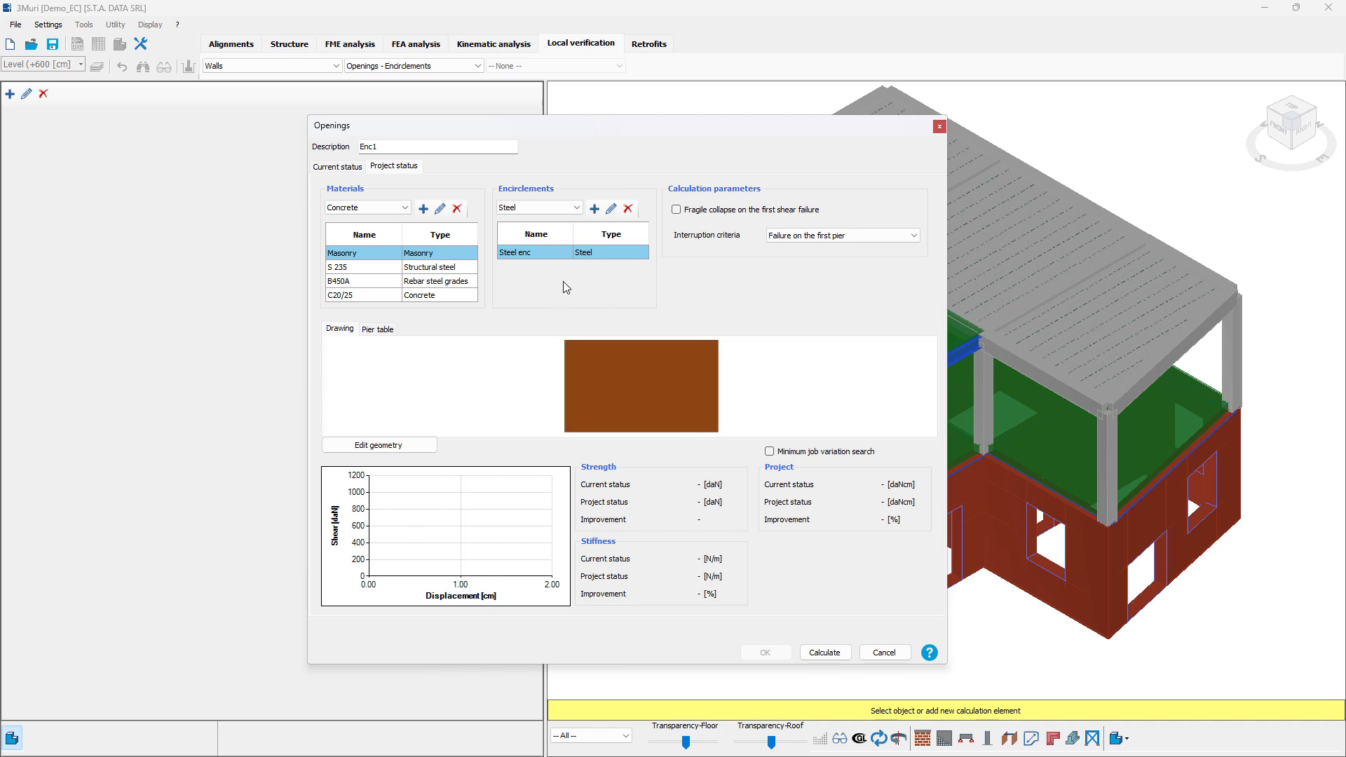
Start an R.C. encirclement named "rc encir" and set the posts' section to b 20 cm by h 20 cm
click(576, 208)
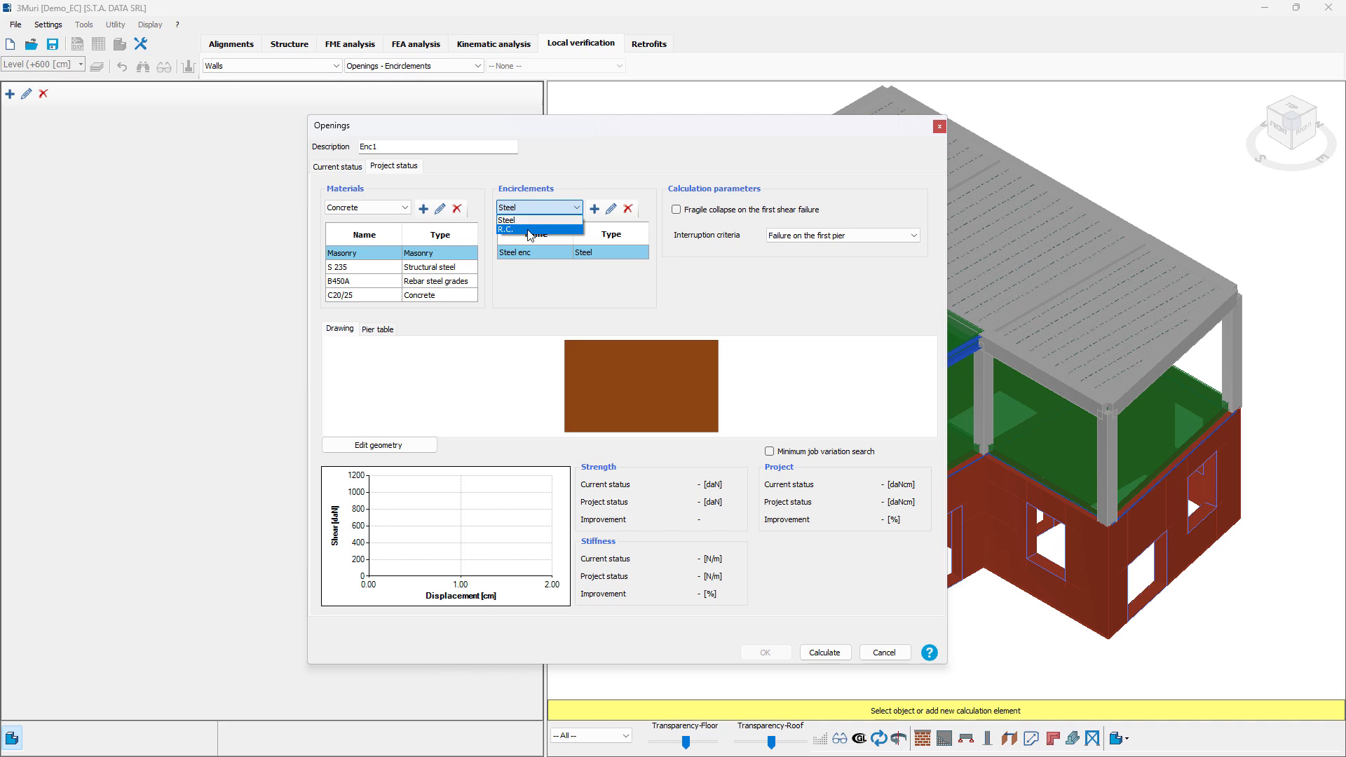
click(530, 234)
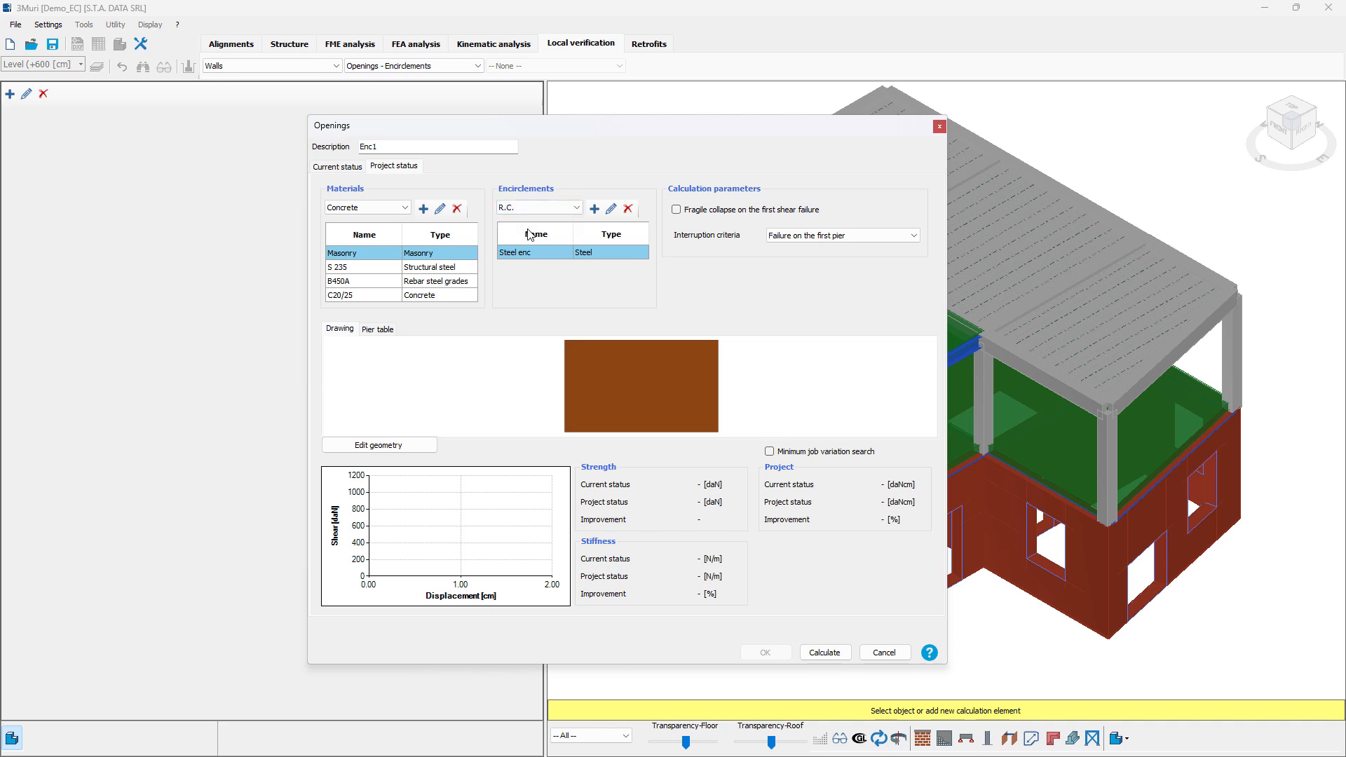
click(591, 218)
click(473, 199)
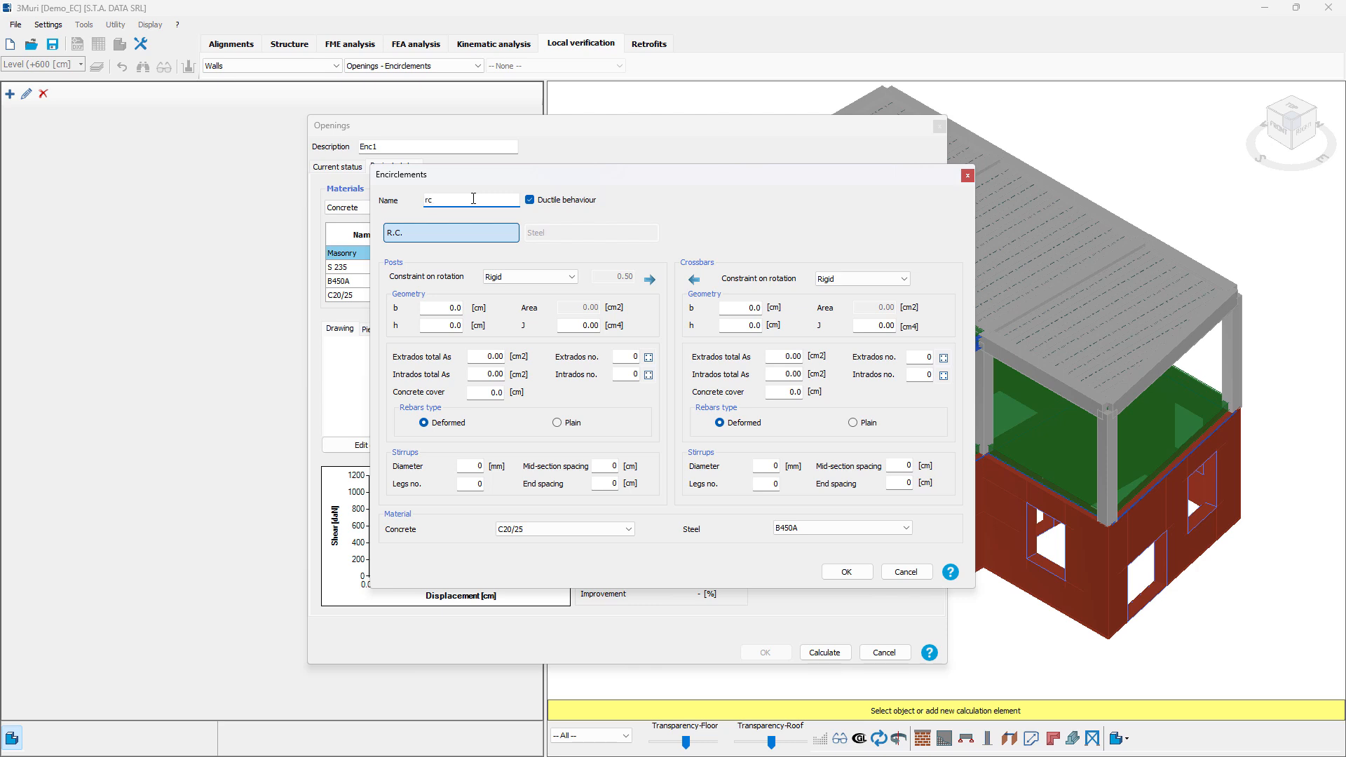
text(rc encir)
drag(447, 305, 478, 309)
text(20)
key(Tab)
text(20)
key(Tab)
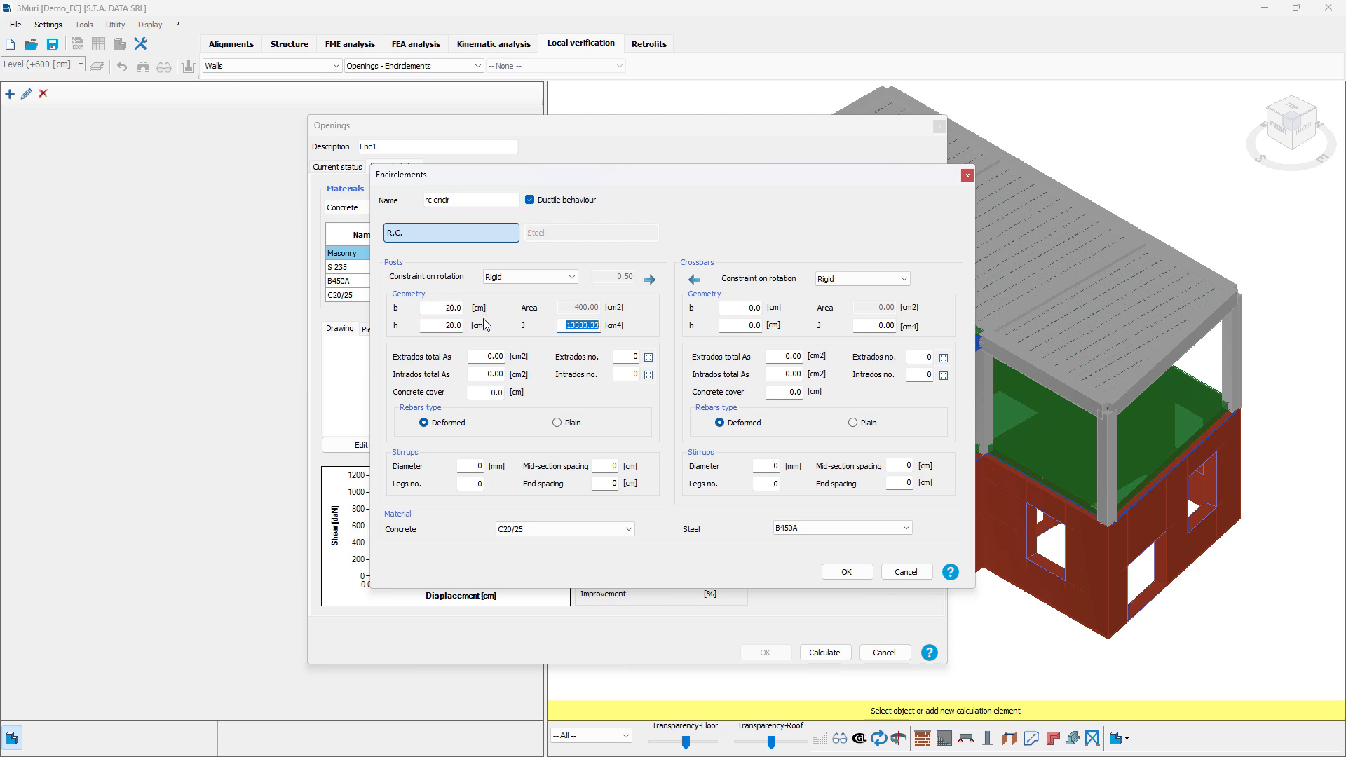
Define the posts' extrados and intrados reinforcement as two 12 mm bars each
click(649, 374)
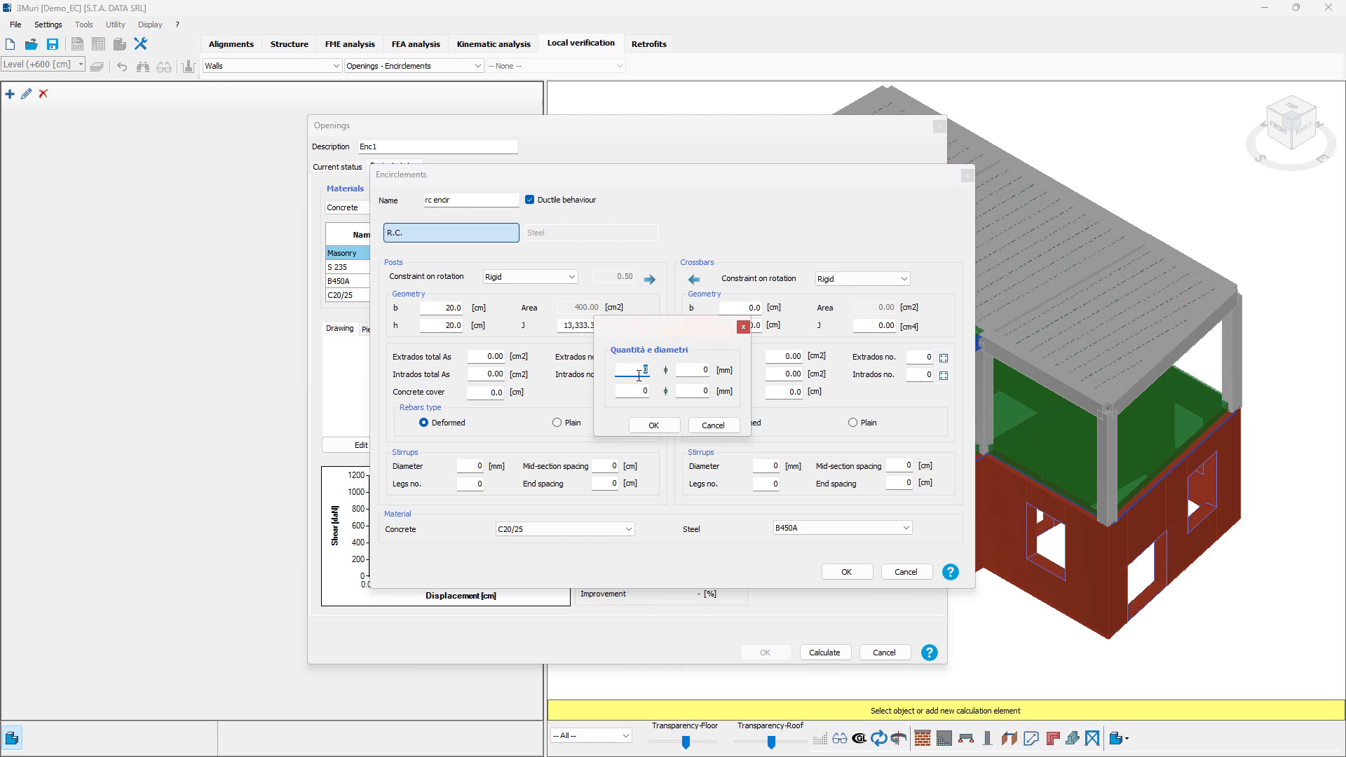
text(2)
key(Tab)
text(12)
key(Tab)
click(653, 424)
click(649, 374)
text(2)
key(Tab)
text(12)
click(662, 425)
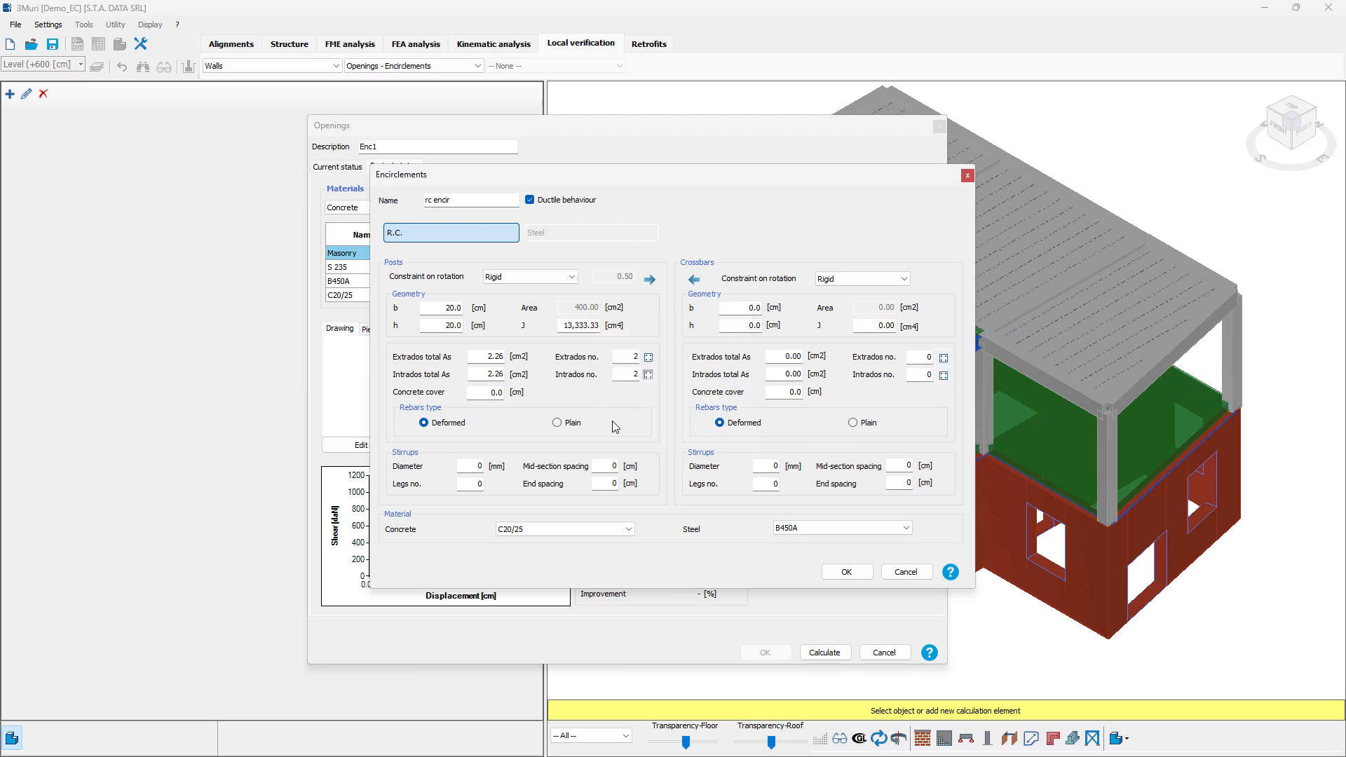
Set the posts' concrete cover to 3 cm and their stirrups to 10 mm diameter, 2 legs, 10 cm mid-section and end spacing
double_click(500, 391)
double_click(471, 466)
text(10)
key(Tab)
text(10)
key(Tab)
double_click(473, 483)
text(2)
Copy the post properties to the crossbars, choose C20/25 concrete and B450A steel, and save the R.C. encirclement
click(651, 282)
click(543, 530)
click(546, 533)
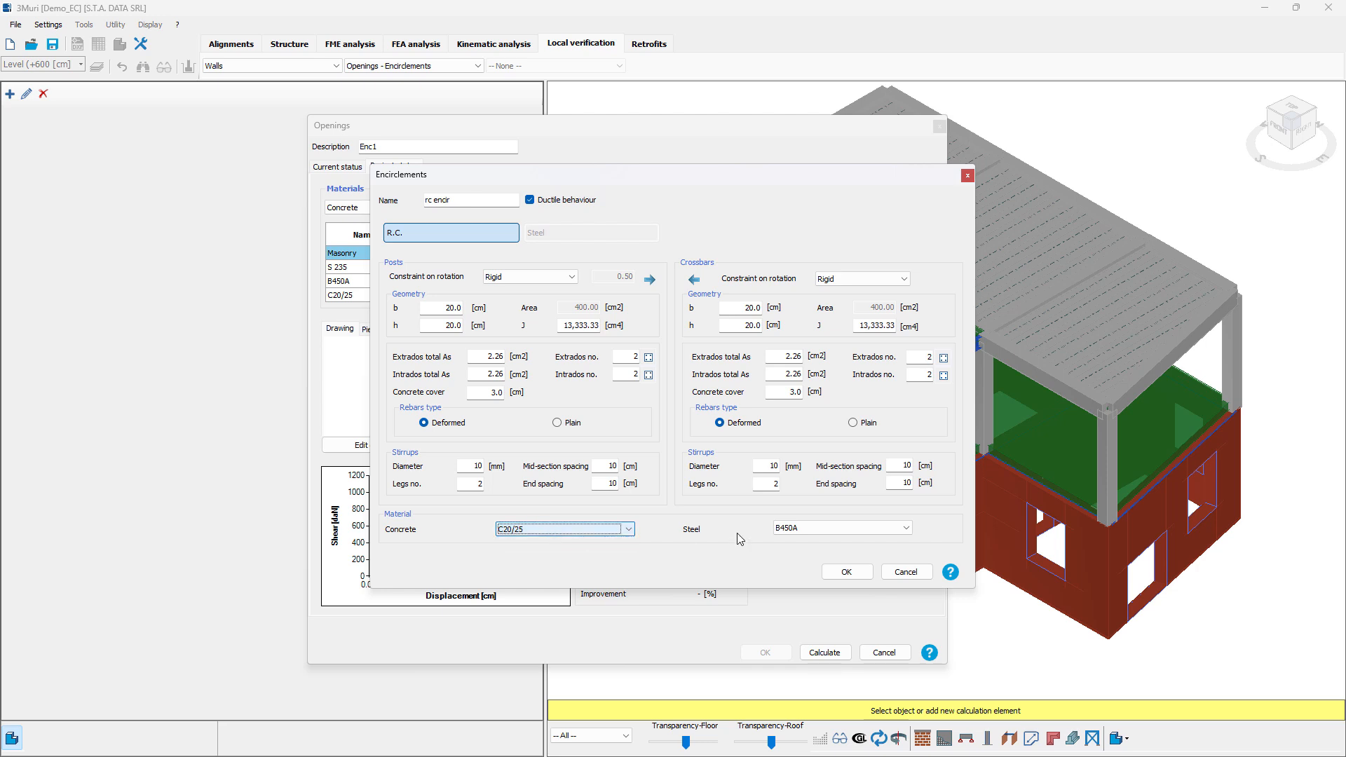
click(813, 530)
click(814, 529)
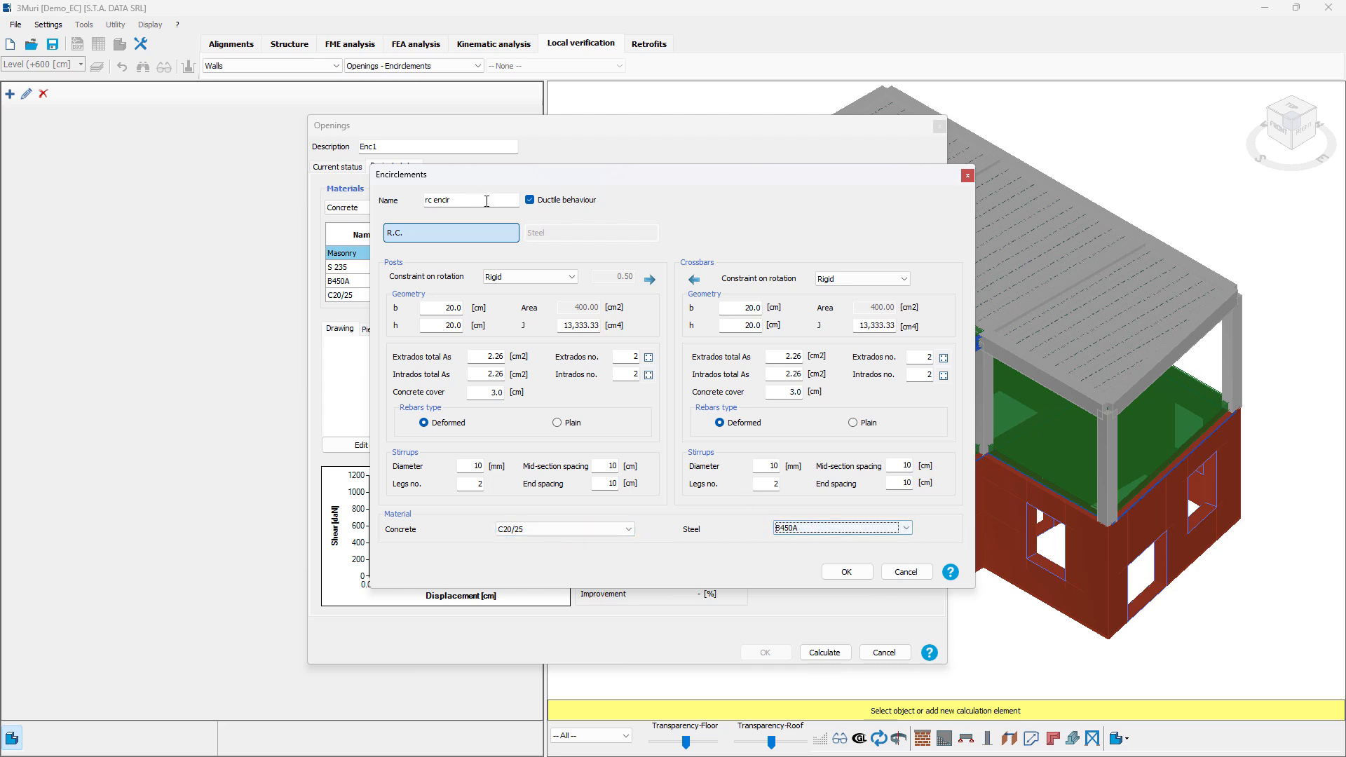
click(852, 571)
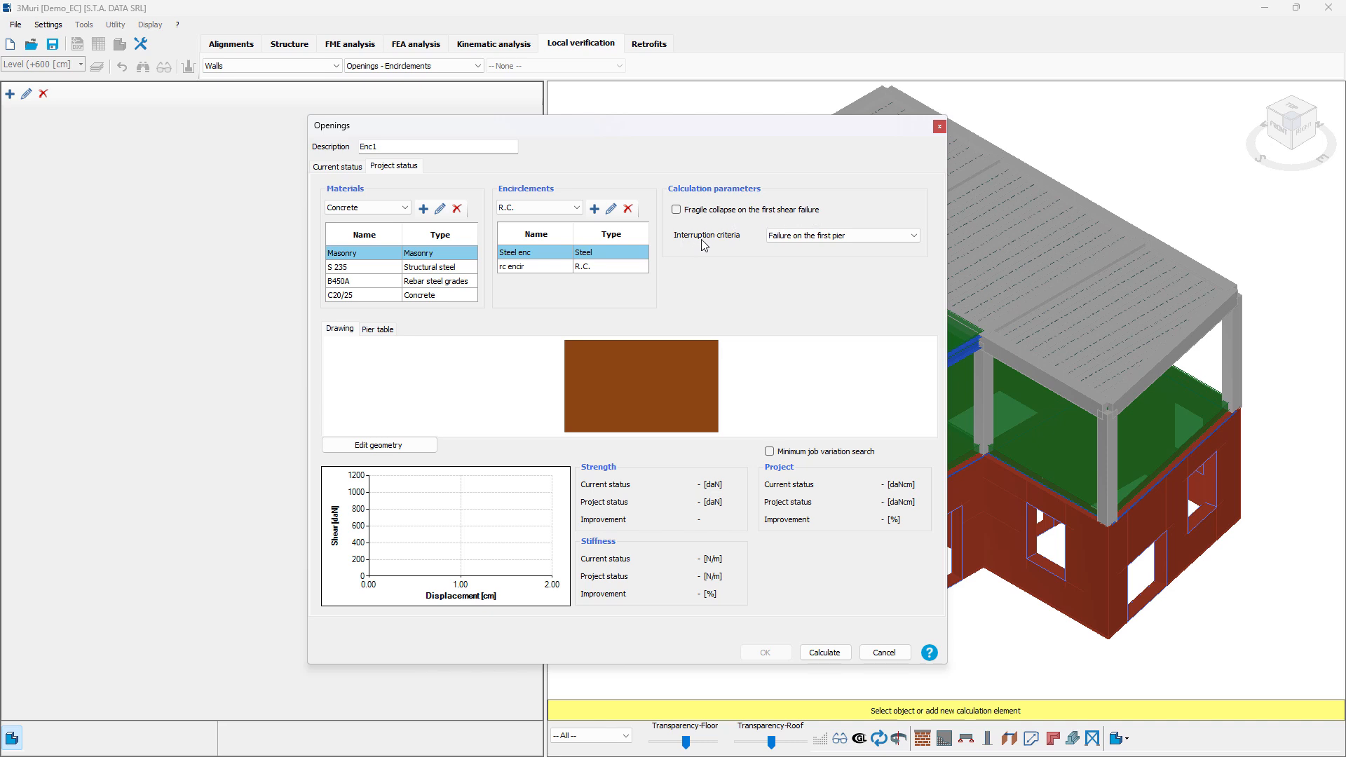
Set the interruption criterion to Failure on the first pier and open the wall geometry for editing
click(885, 237)
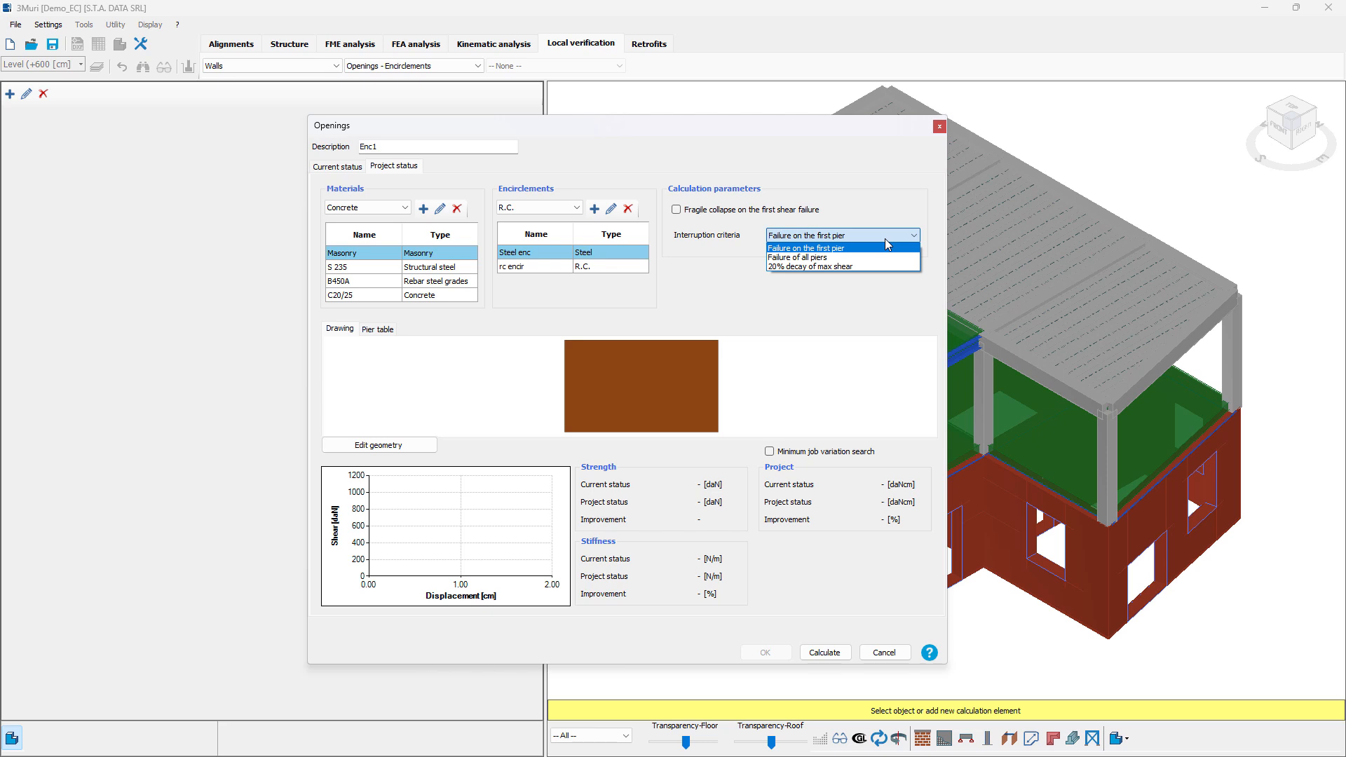
click(841, 249)
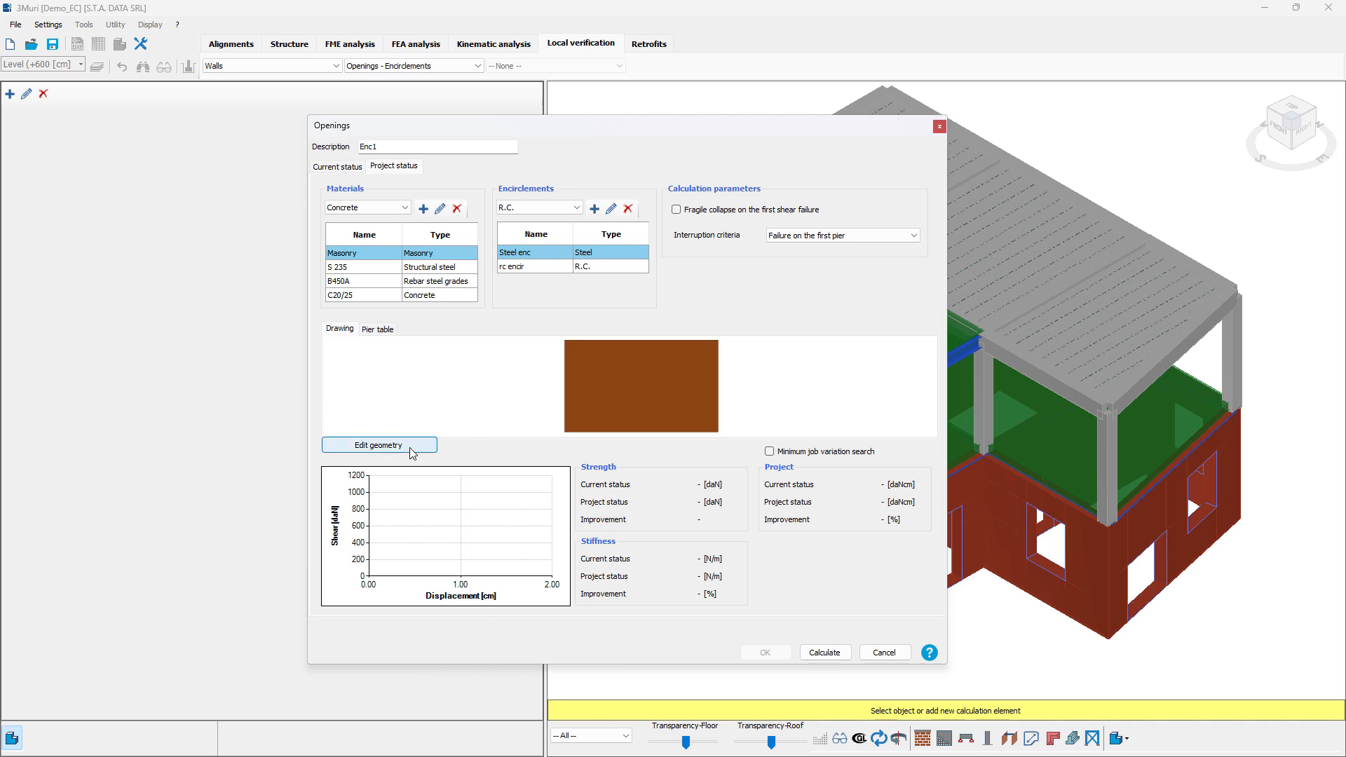
click(378, 445)
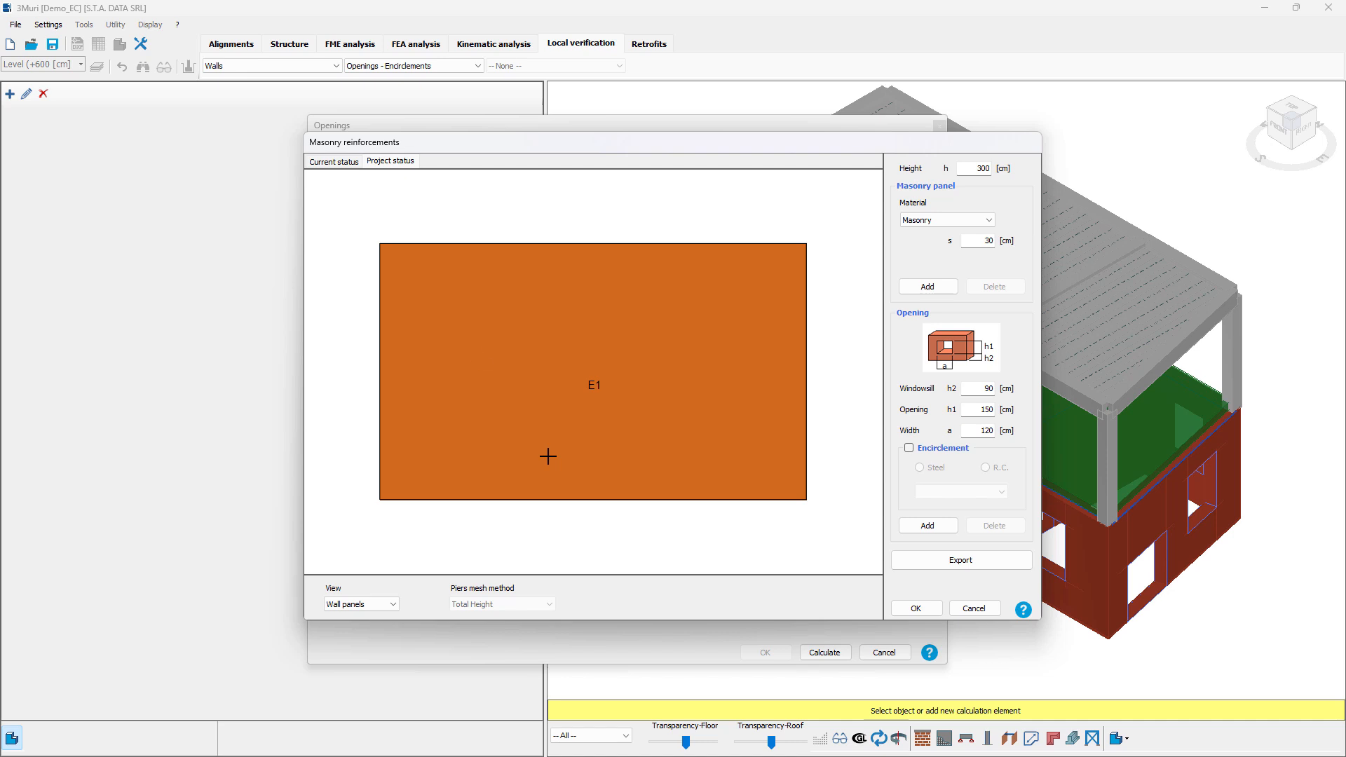
drag(589, 143, 612, 188)
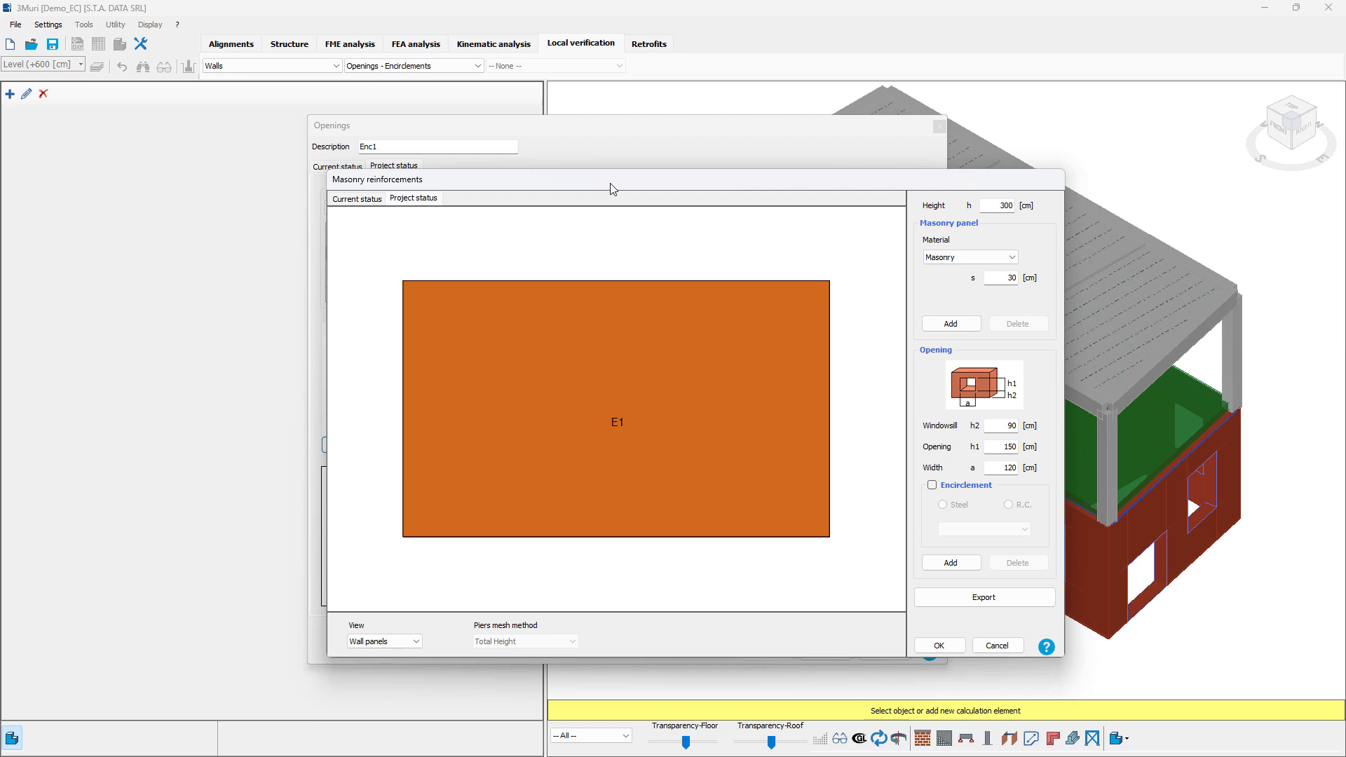
In the current status, add an opening 120 cm wide and 150 cm high with a 90 cm windowsill in the wall's left part
click(366, 204)
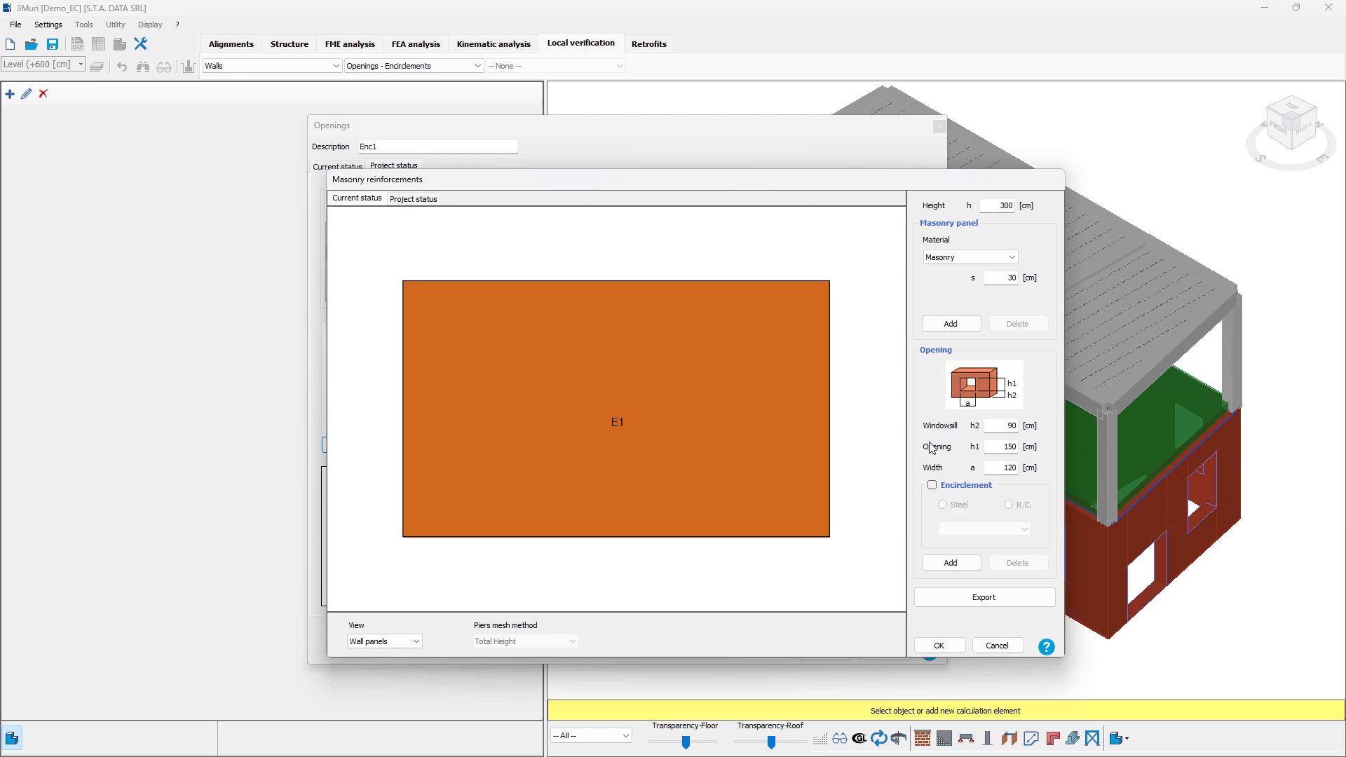
click(951, 565)
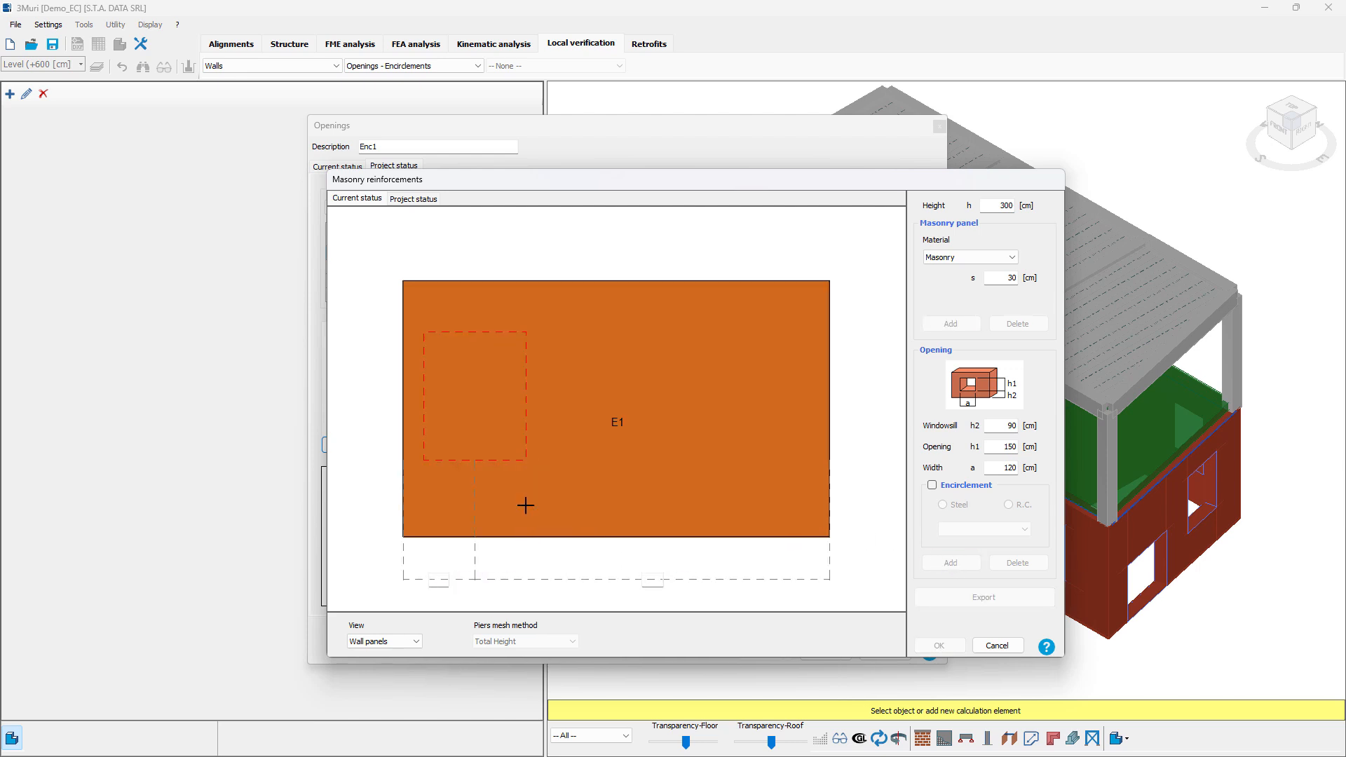
click(525, 504)
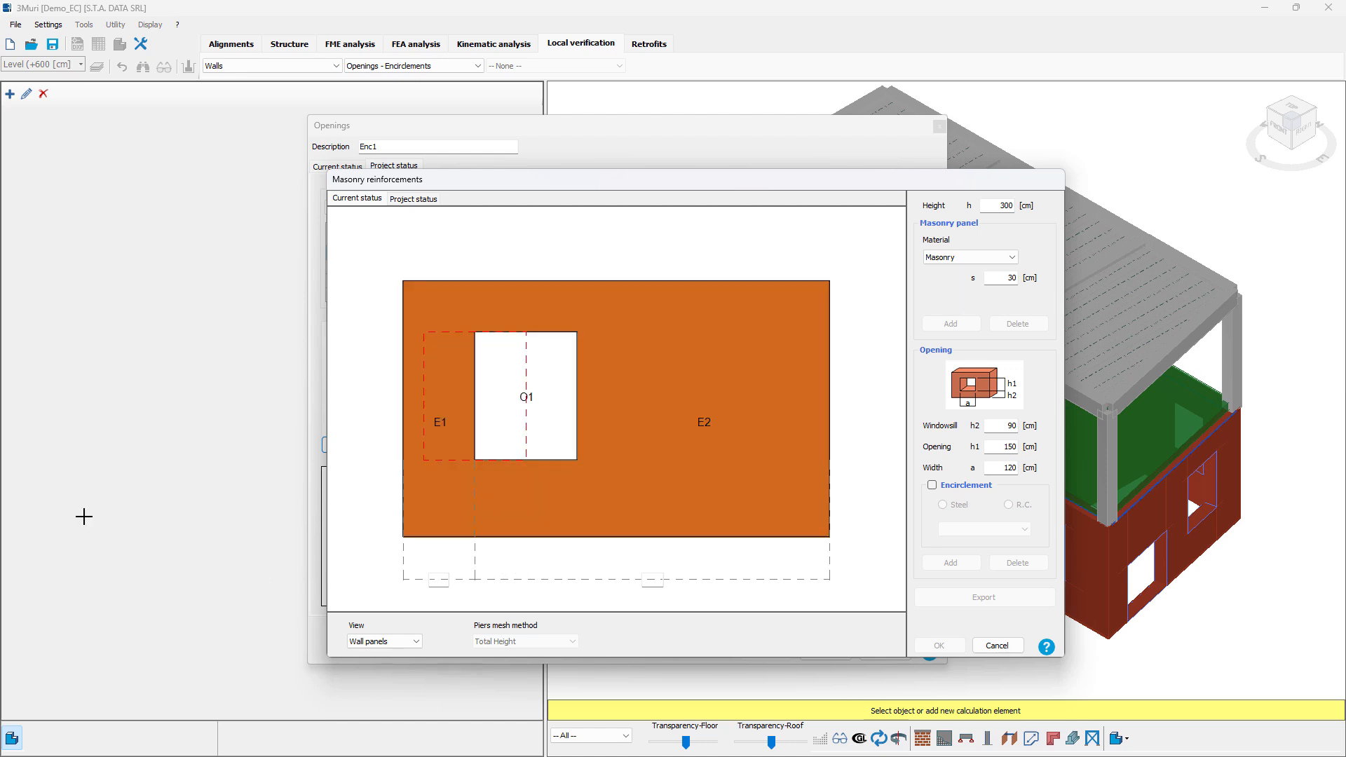
key(Escape)
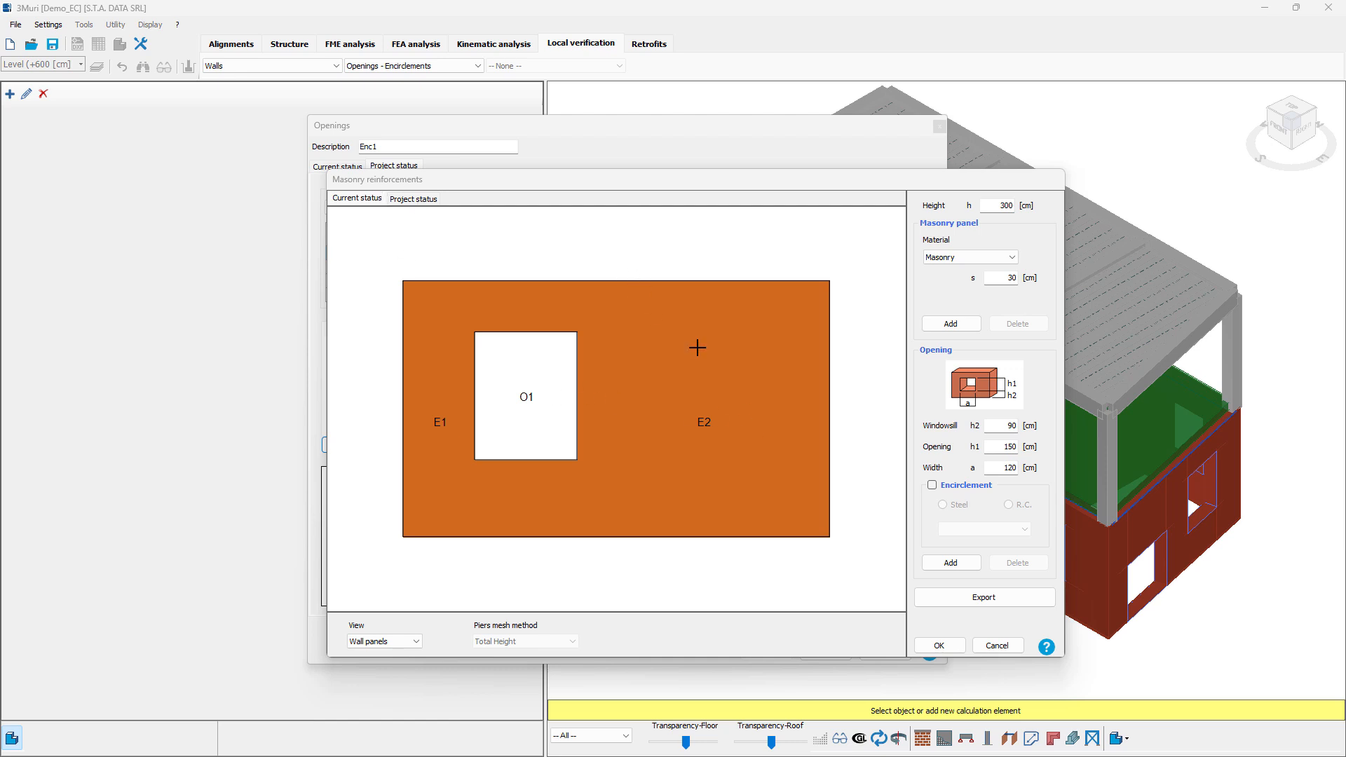
In the project status, add a second 120 by 150 cm opening with the "Steel enc" steel encirclement in the wall's right part
click(429, 200)
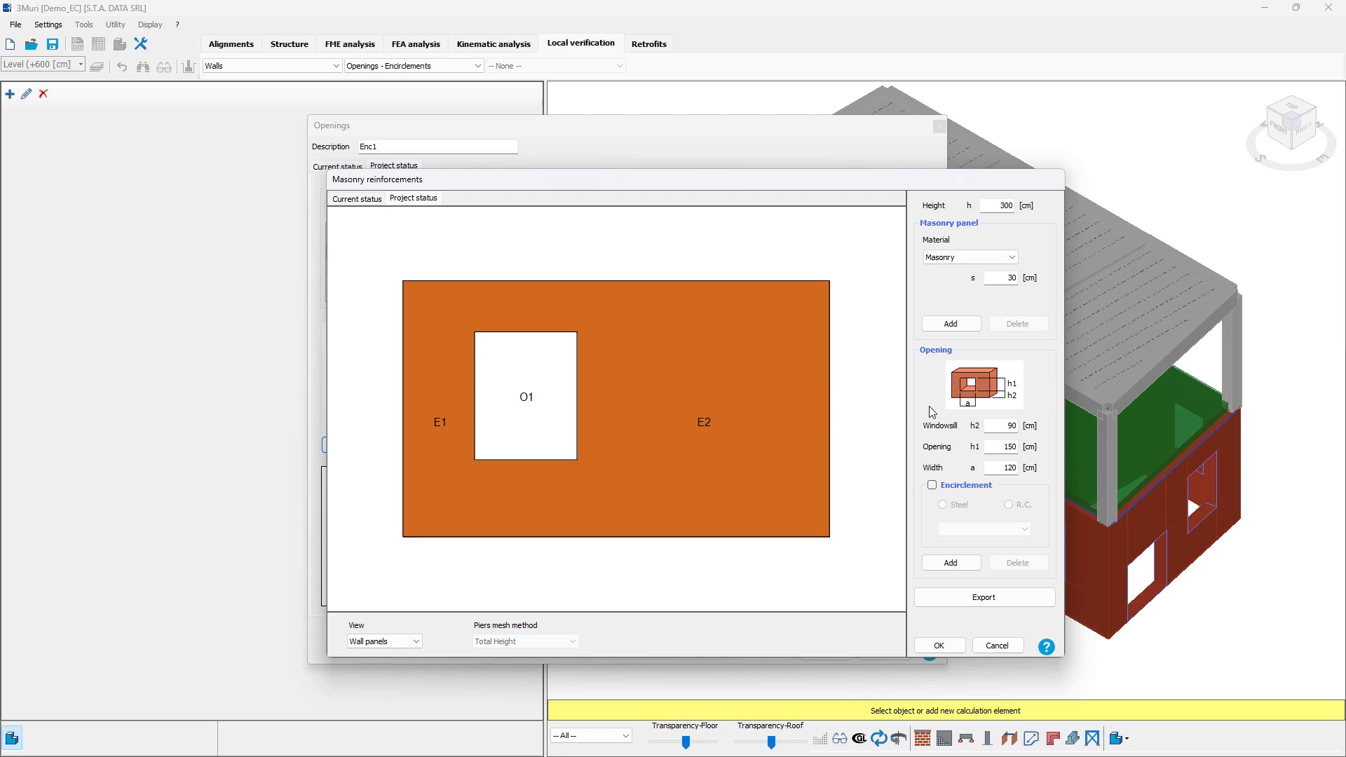
click(958, 490)
click(995, 534)
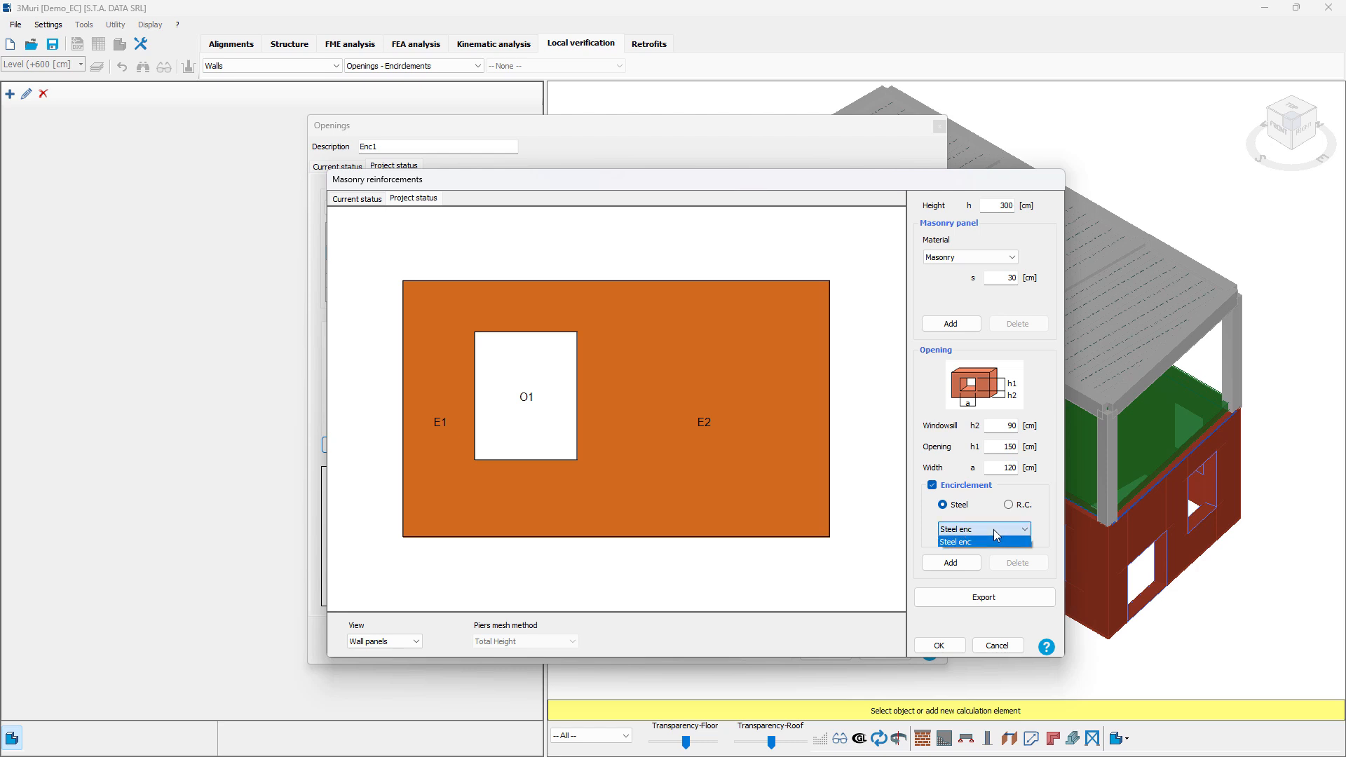
click(995, 542)
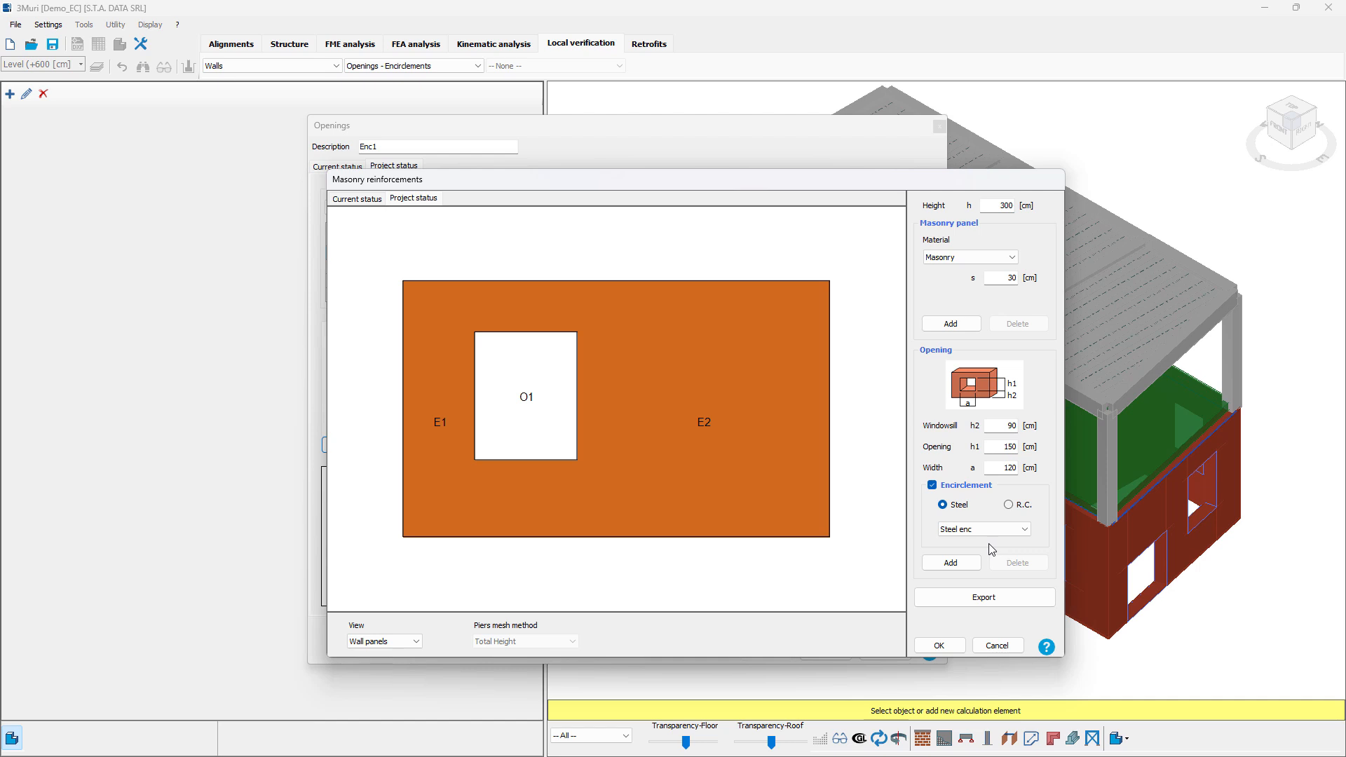
click(952, 562)
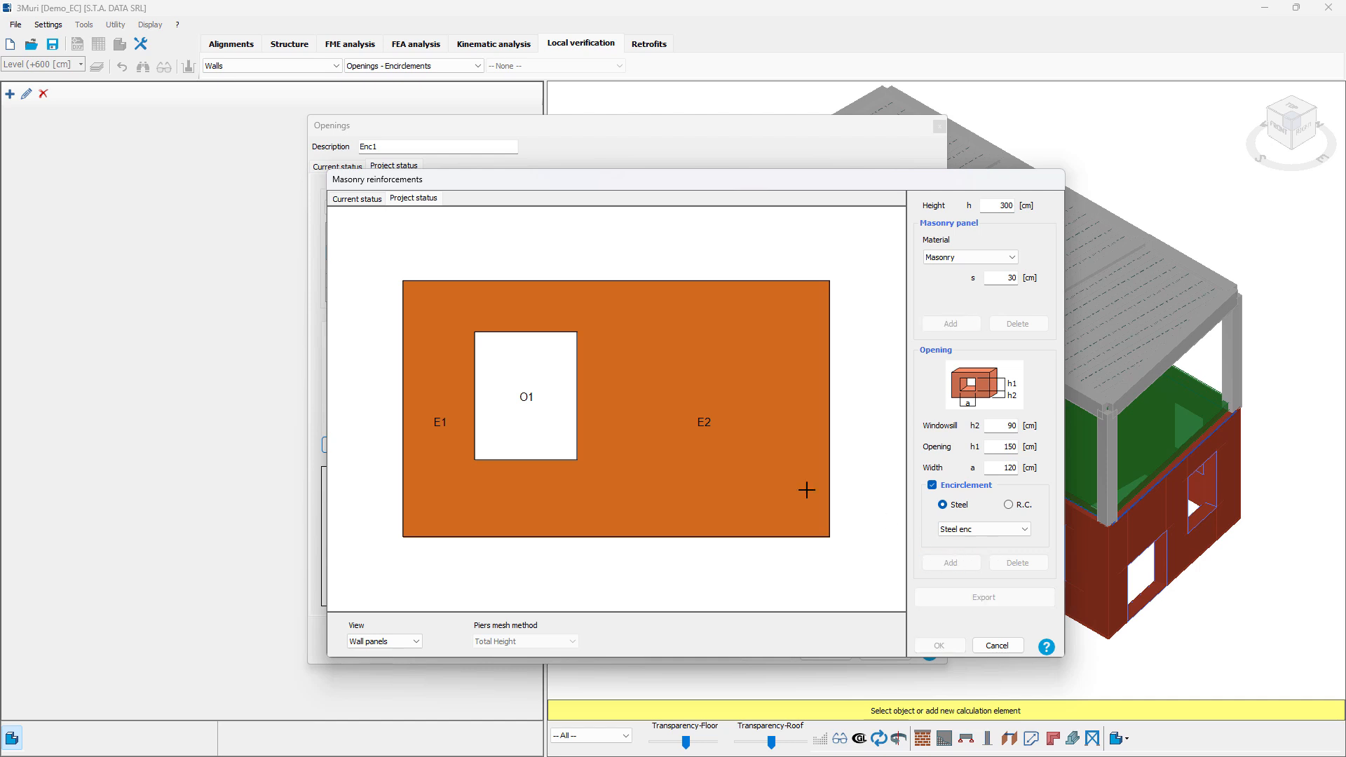
click(727, 490)
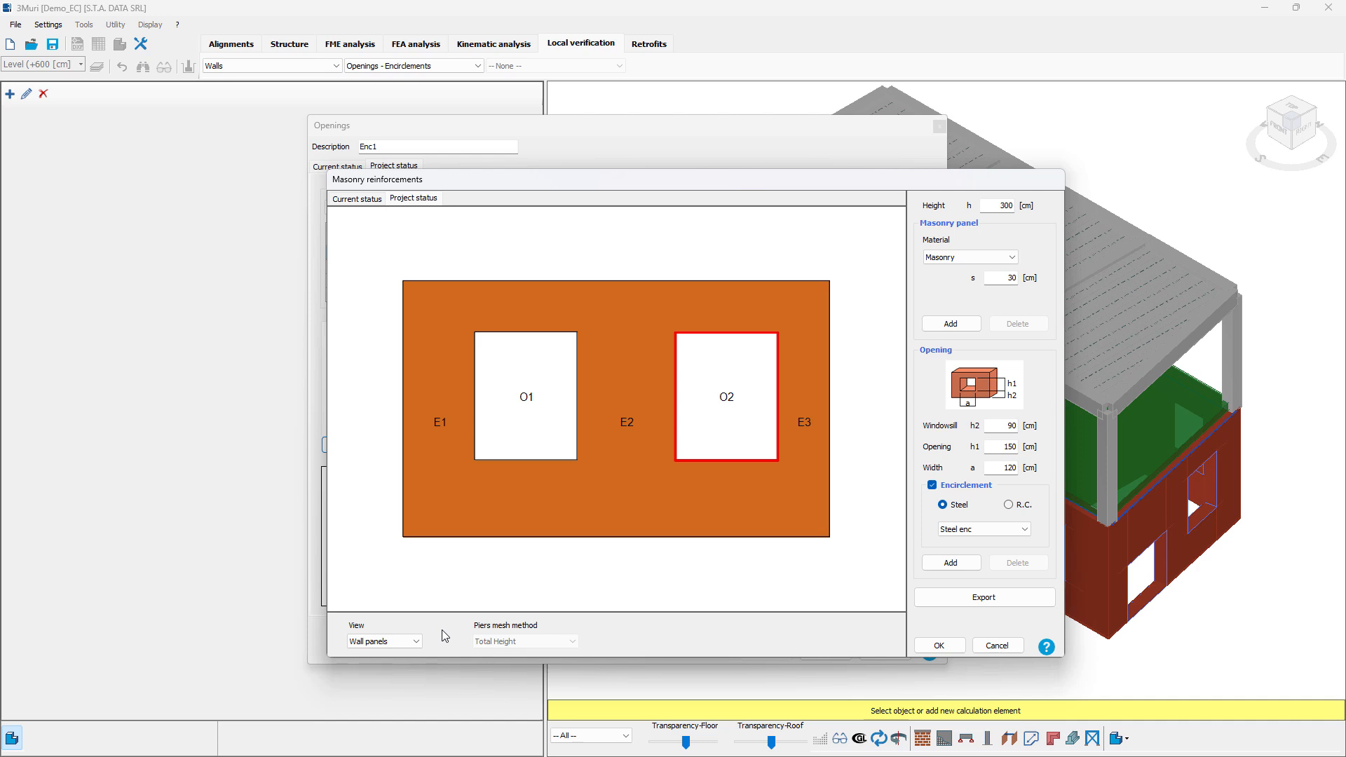
Display the wall's piers and then the loads applied to them
click(412, 642)
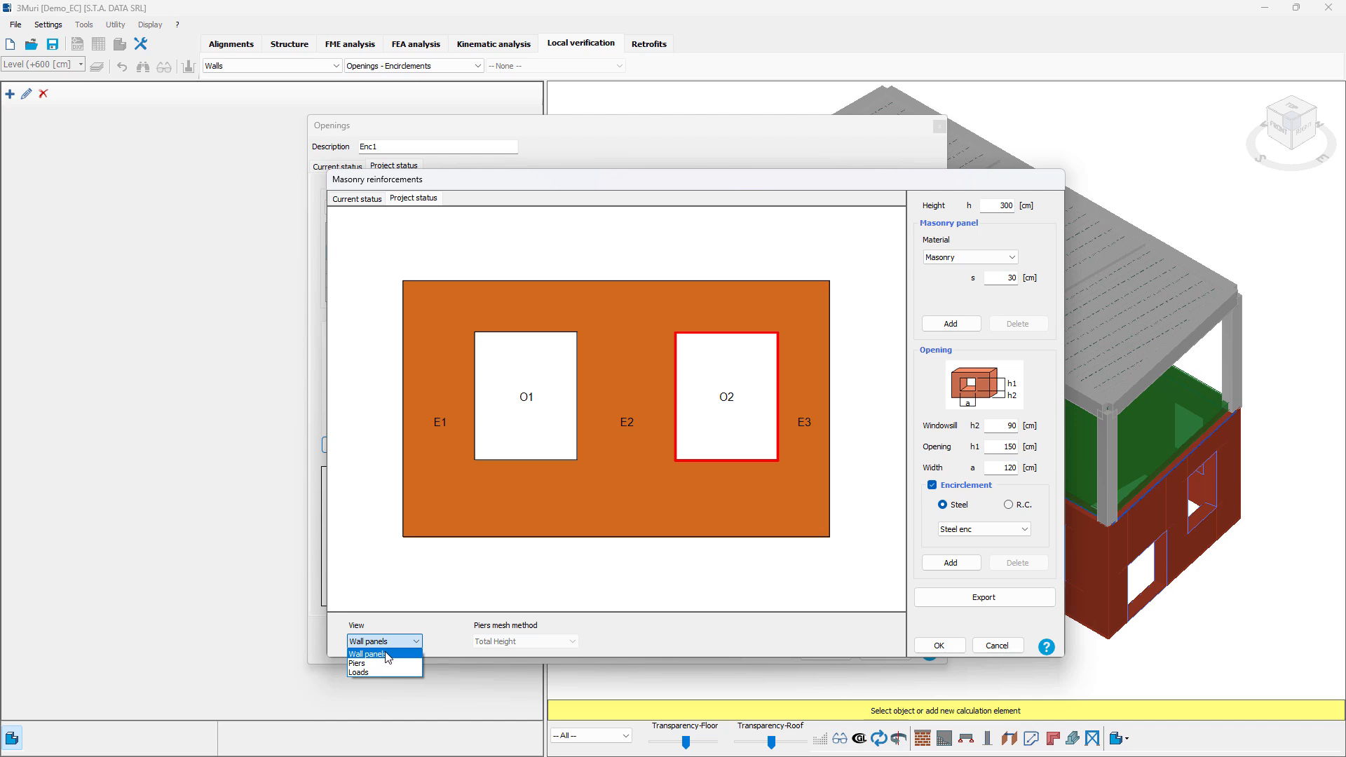
click(380, 663)
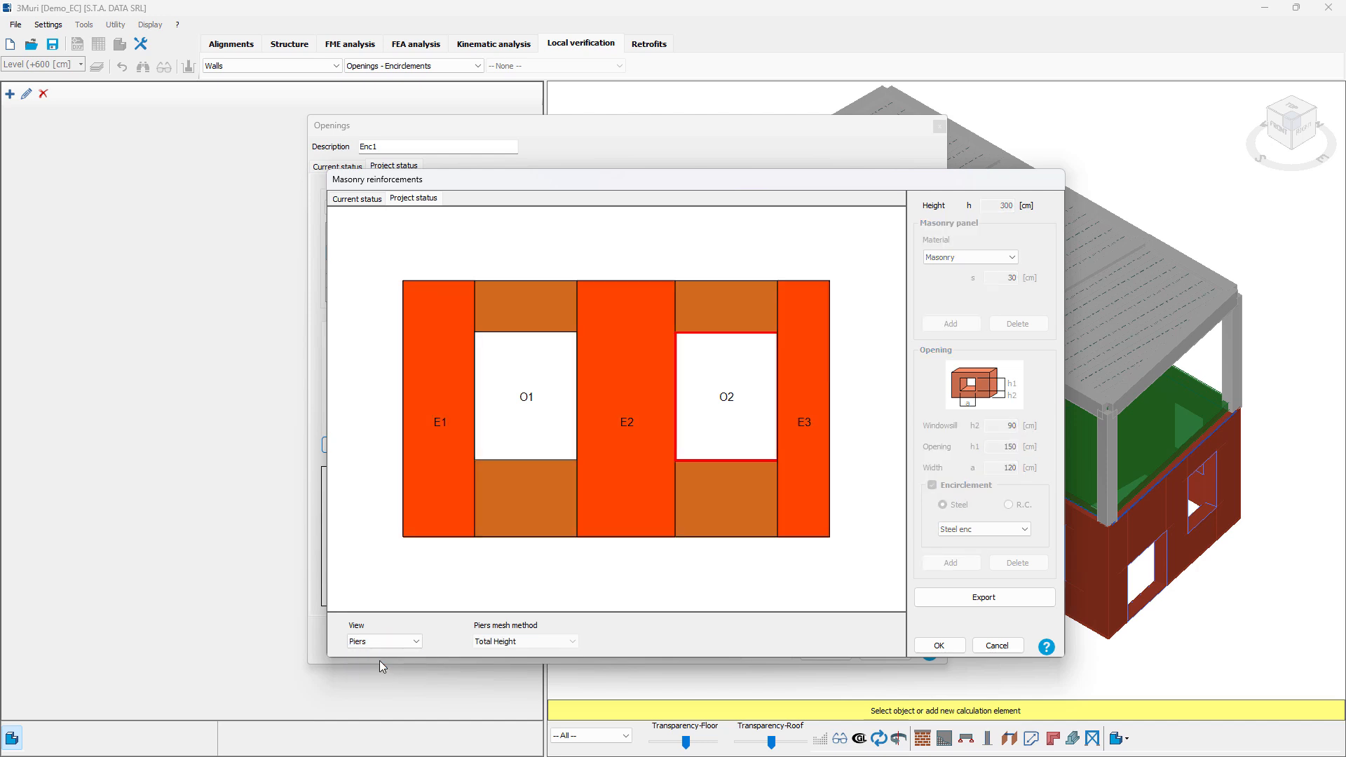
click(412, 642)
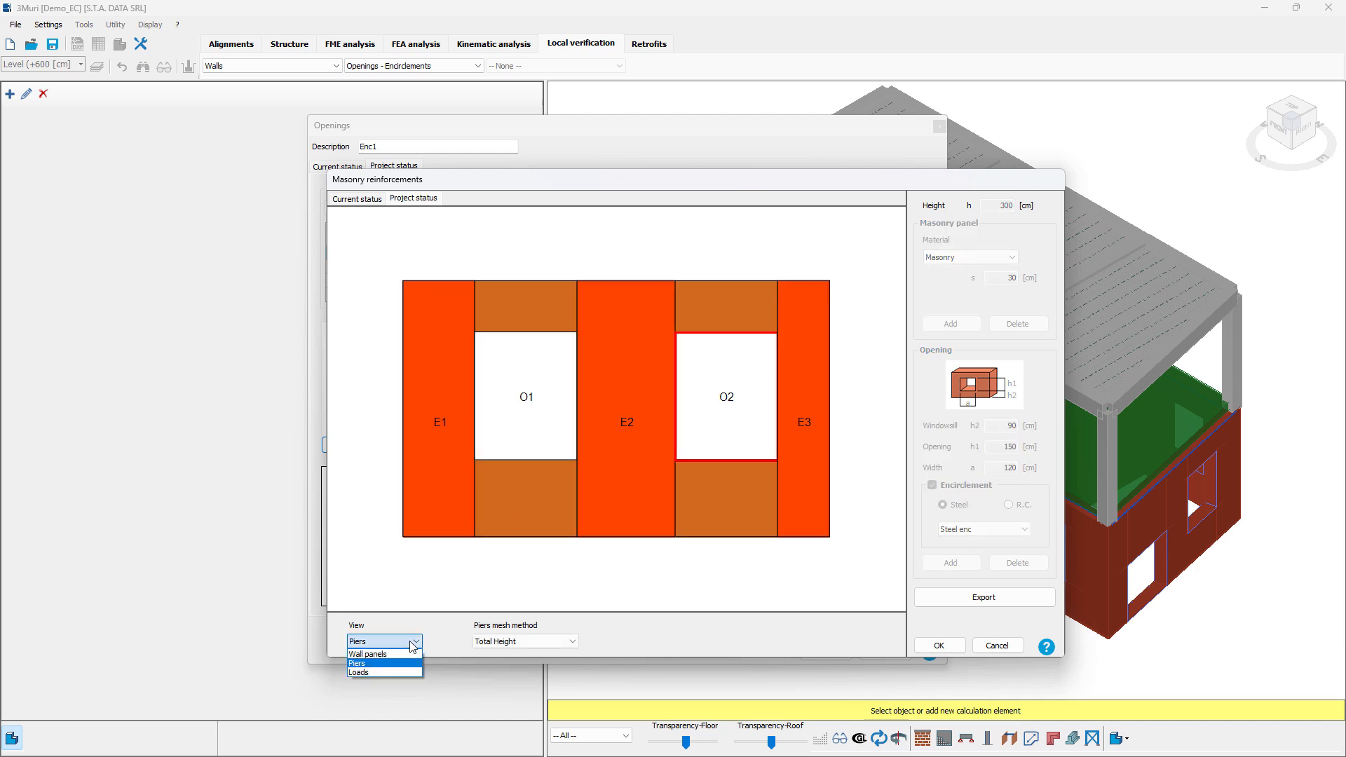
click(389, 672)
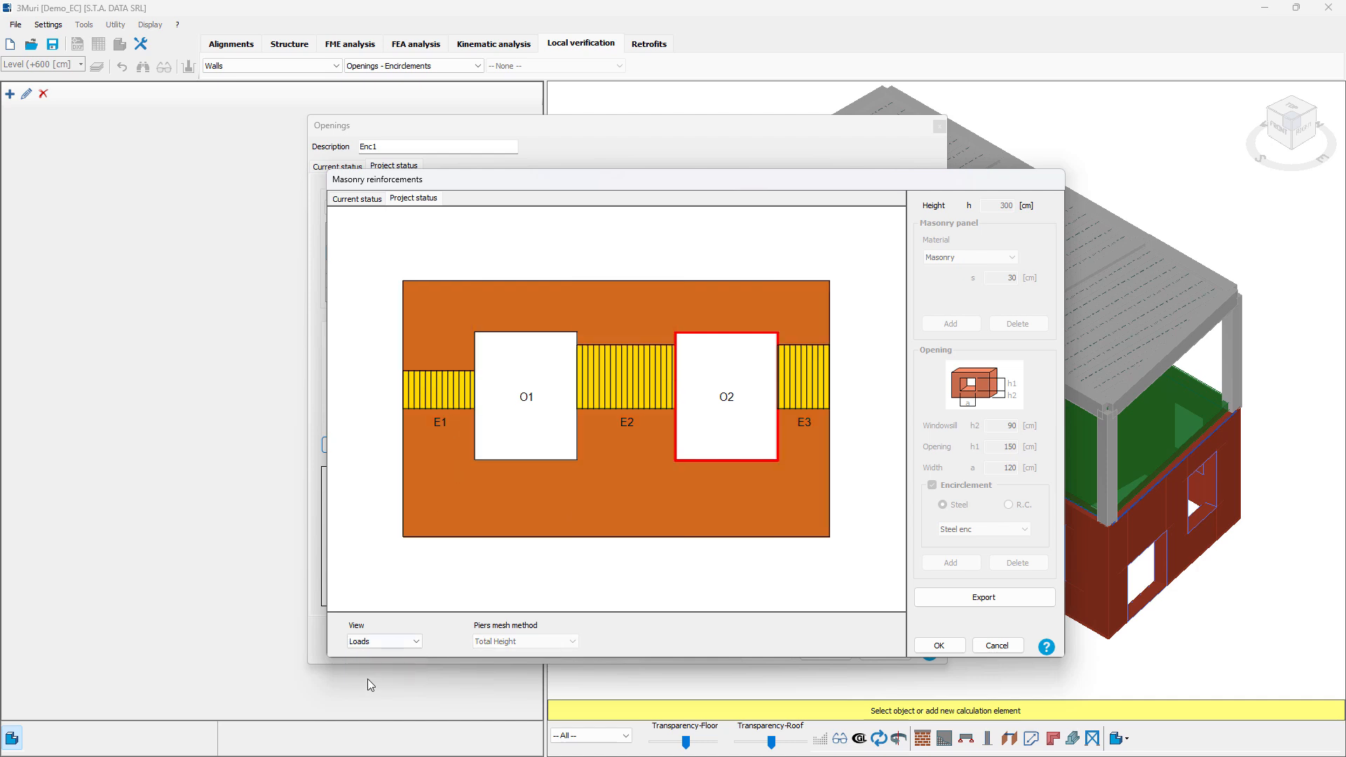
Display the piers and preview the Average height and Soft method height mesh methods before returning to Total Height
click(384, 642)
click(377, 662)
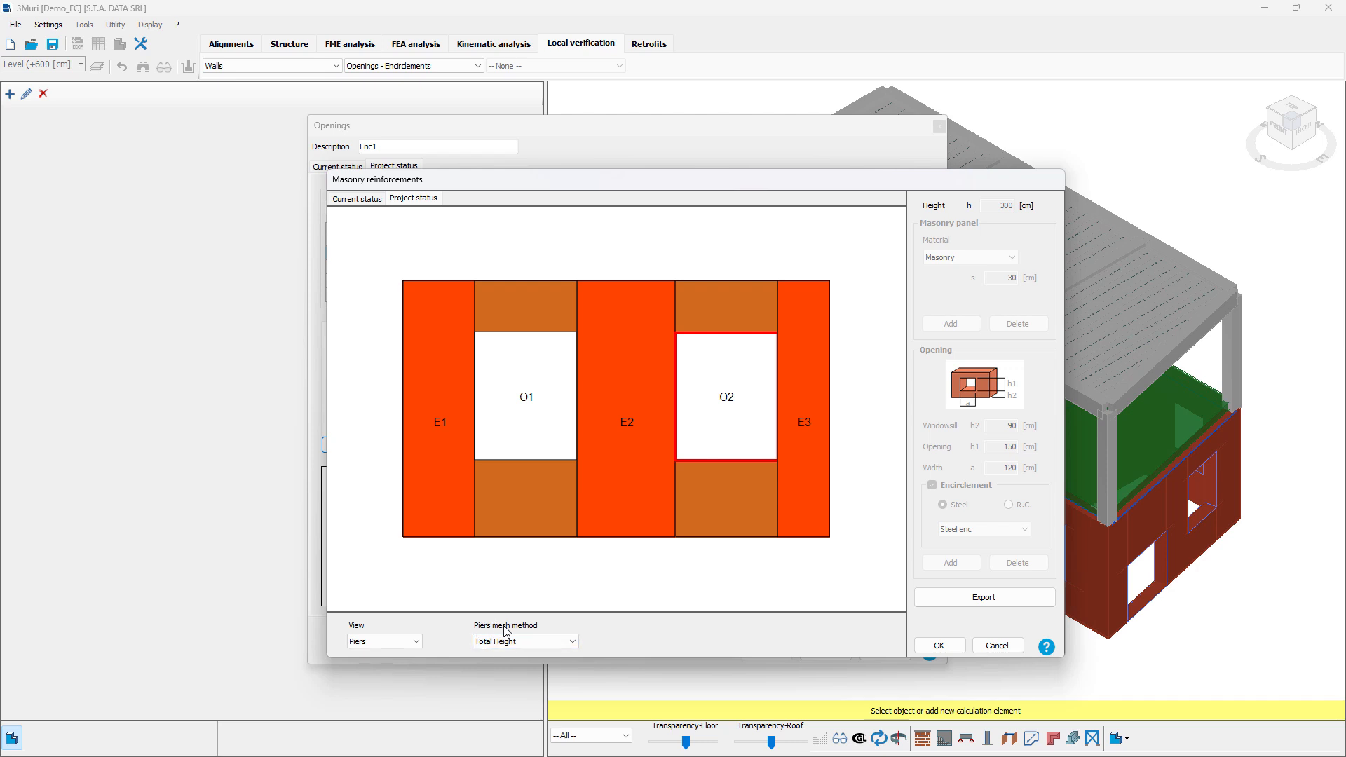
click(559, 643)
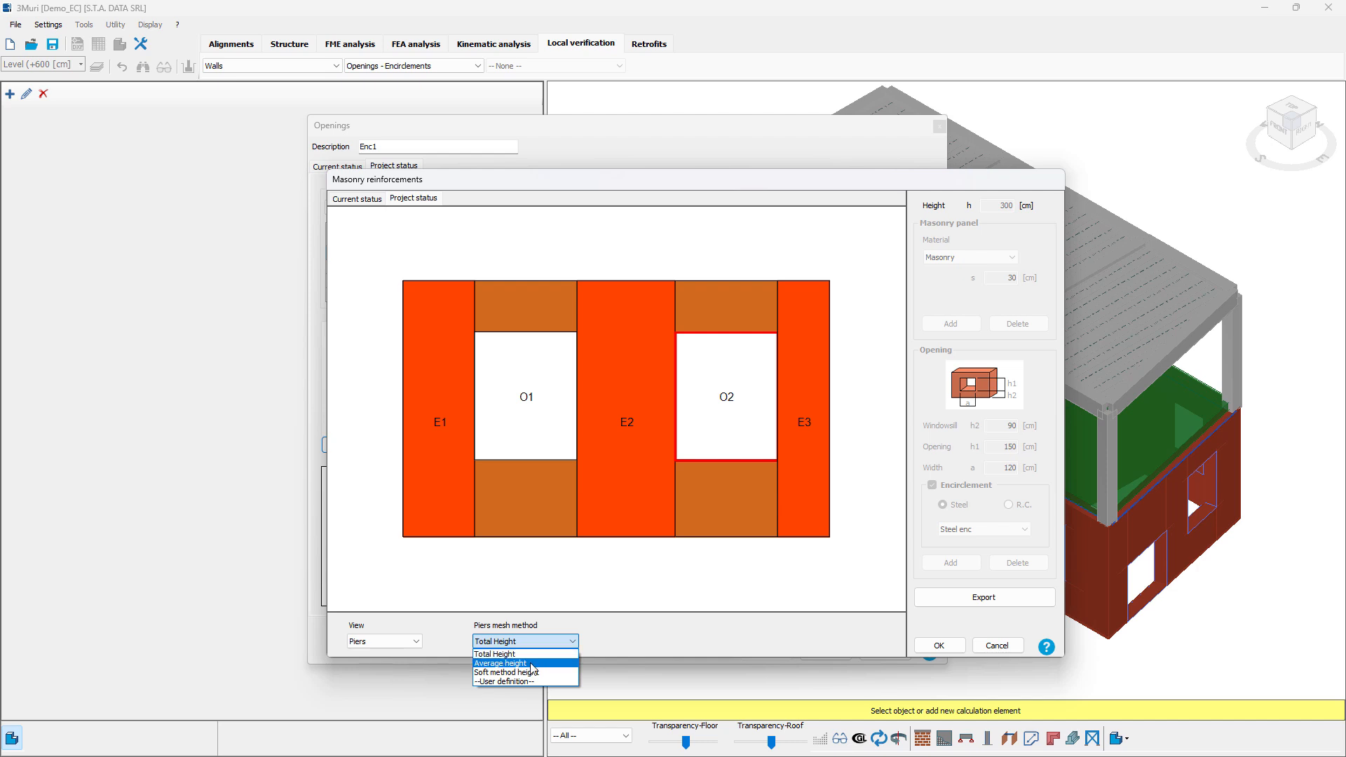
click(531, 663)
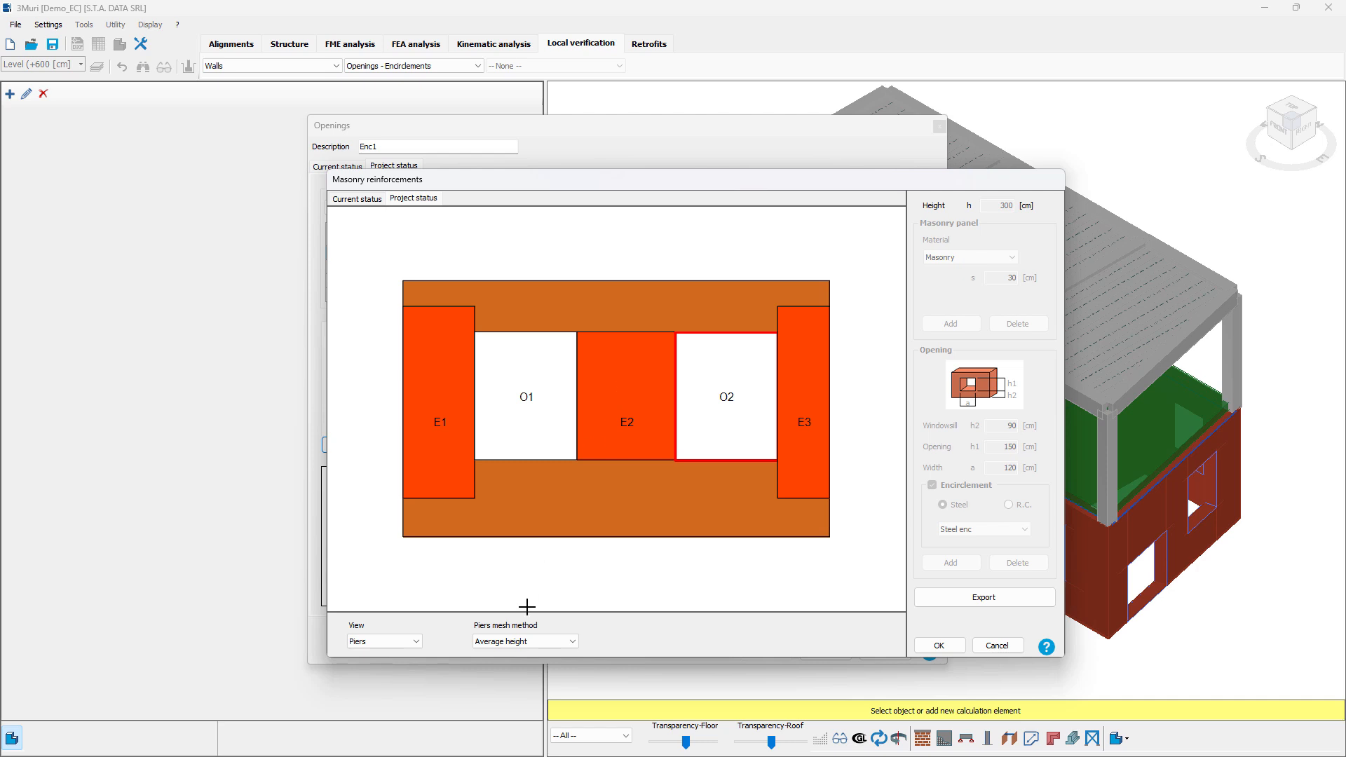
click(538, 640)
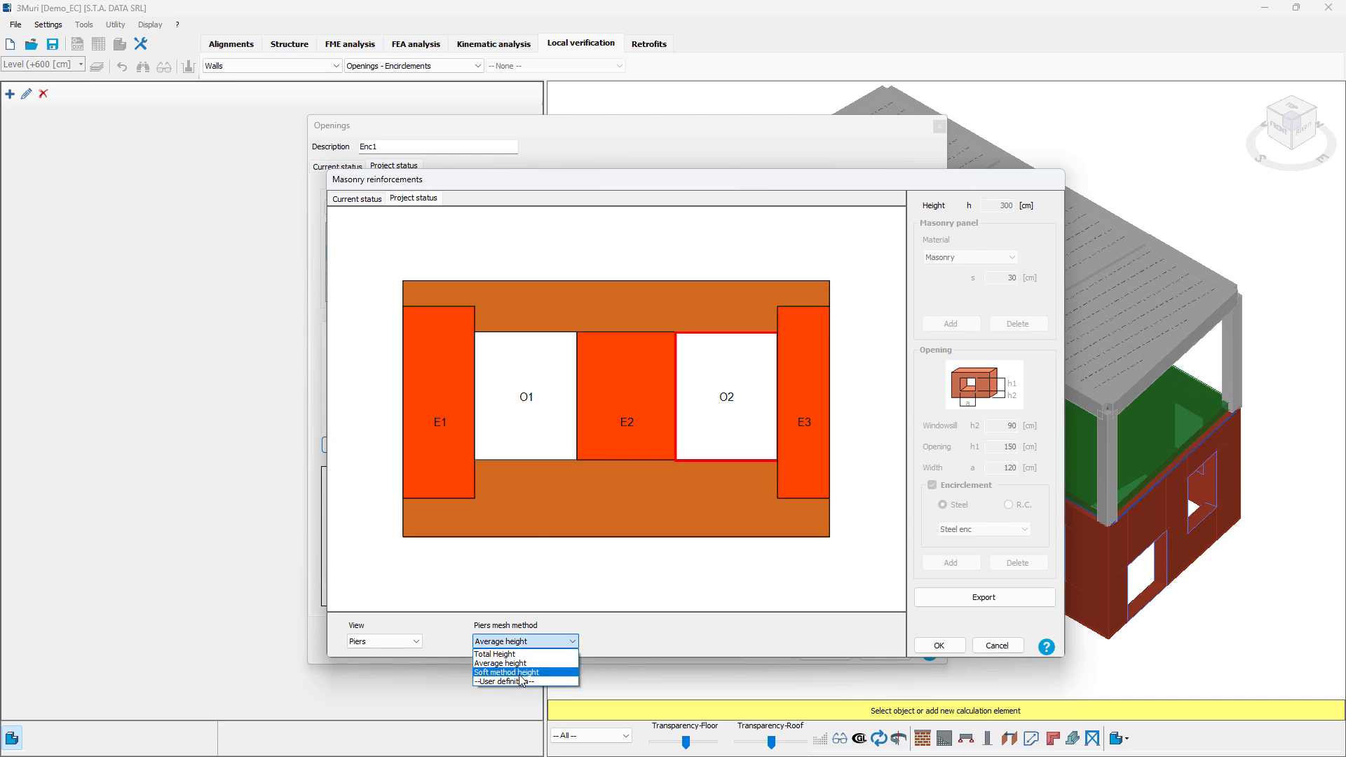
click(519, 673)
click(535, 642)
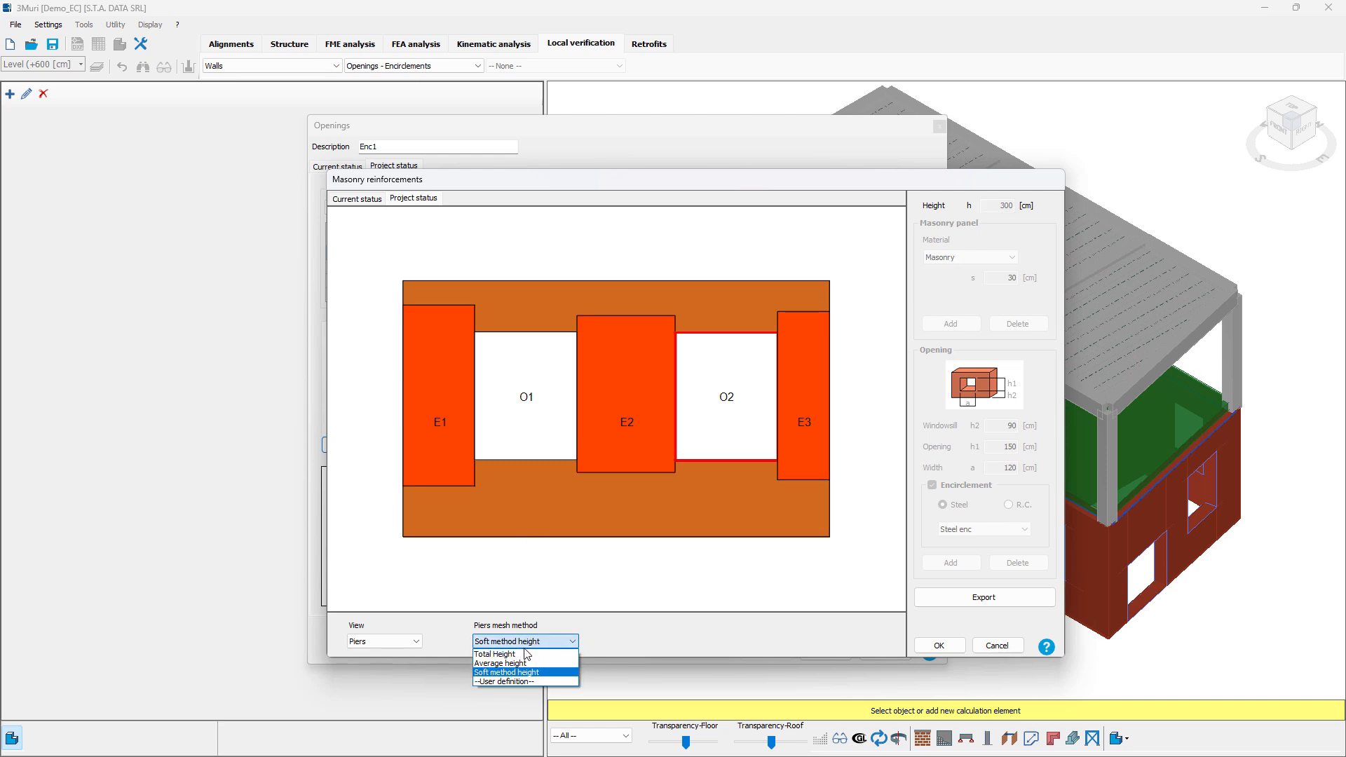
click(527, 654)
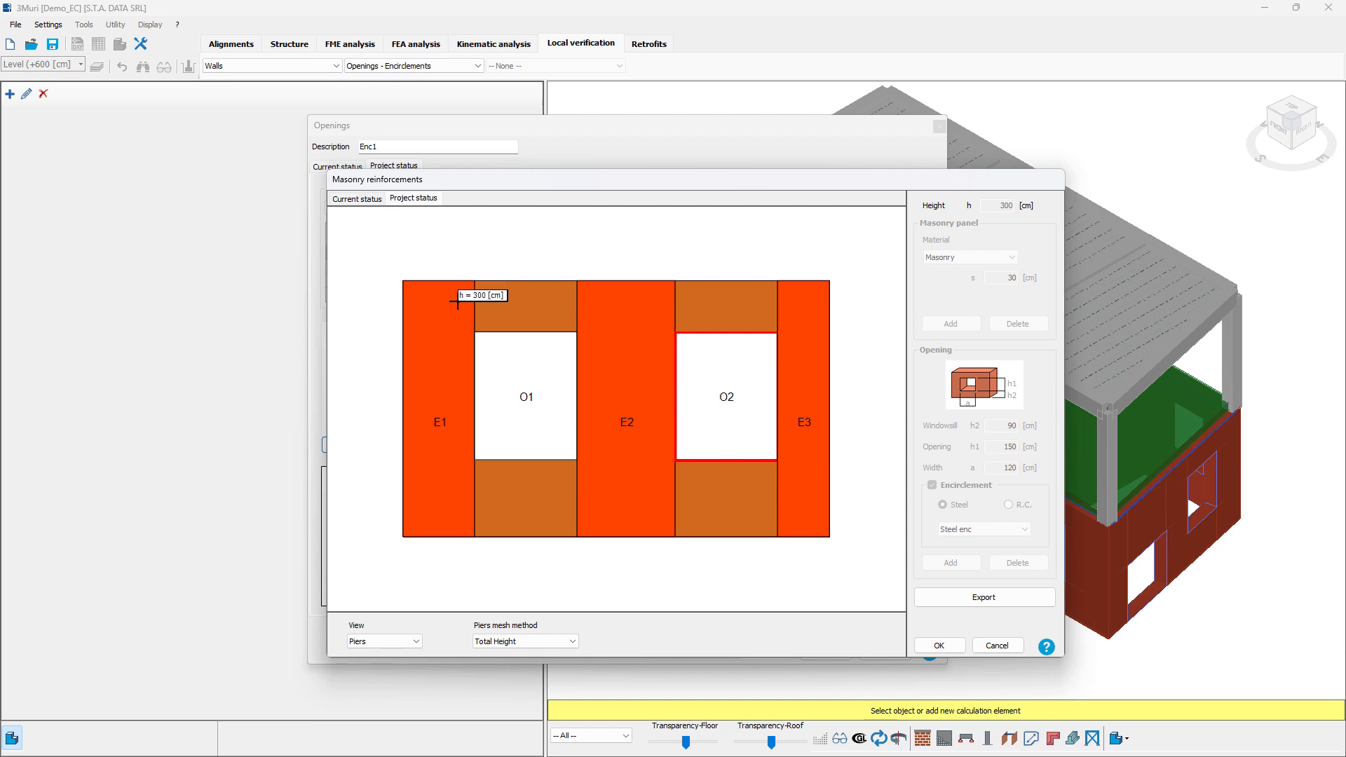
Accept the wall geometry and calculate the Enc1 opening verification
click(939, 644)
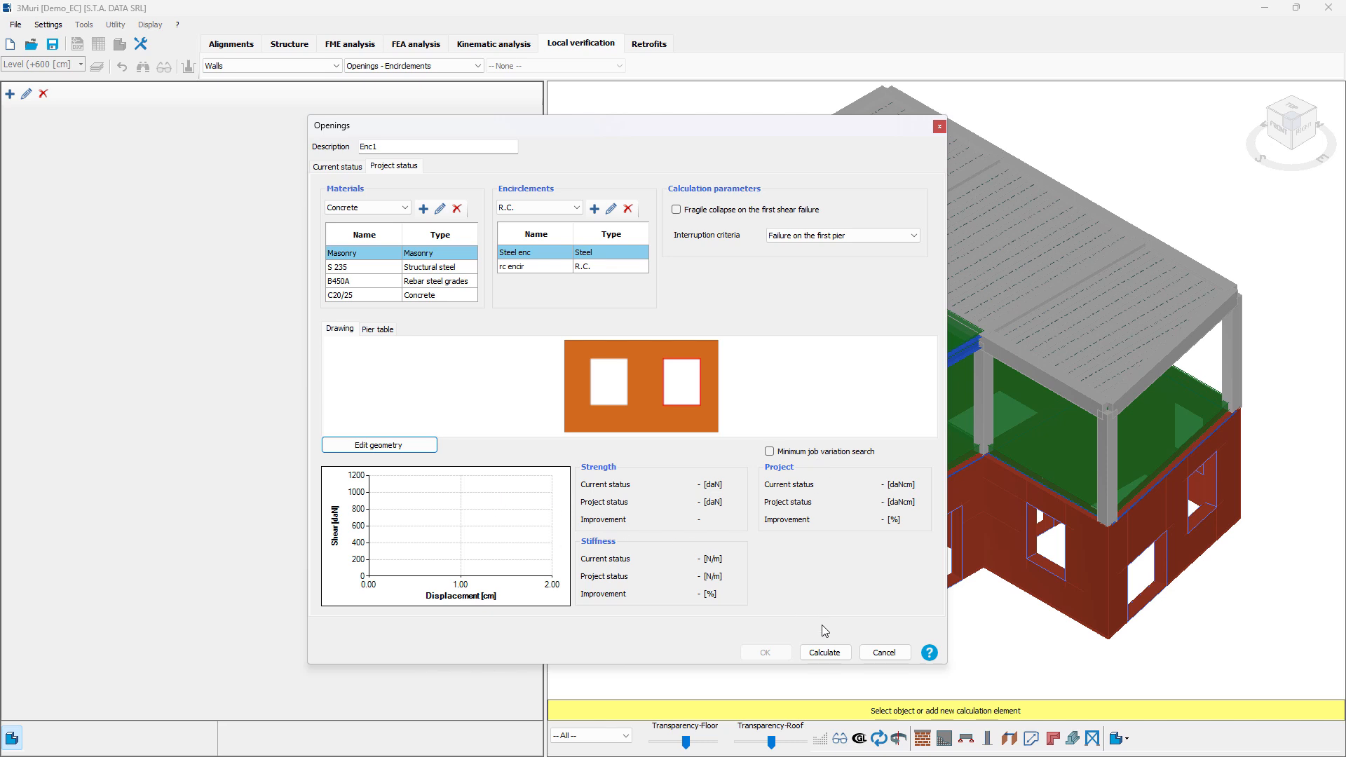
click(825, 653)
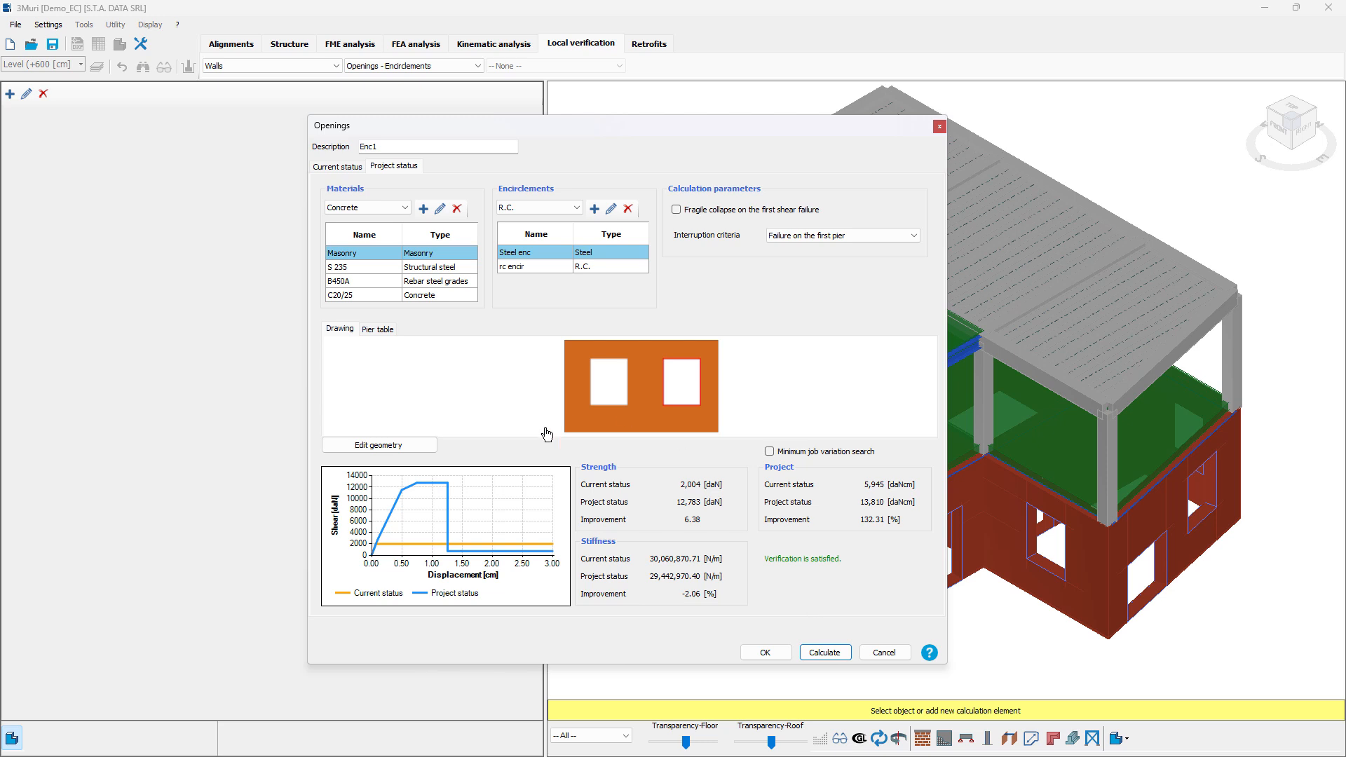
Inspect a point on the plateau of the shear-displacement curve and the pier table, and save the Enc1 verification
click(425, 510)
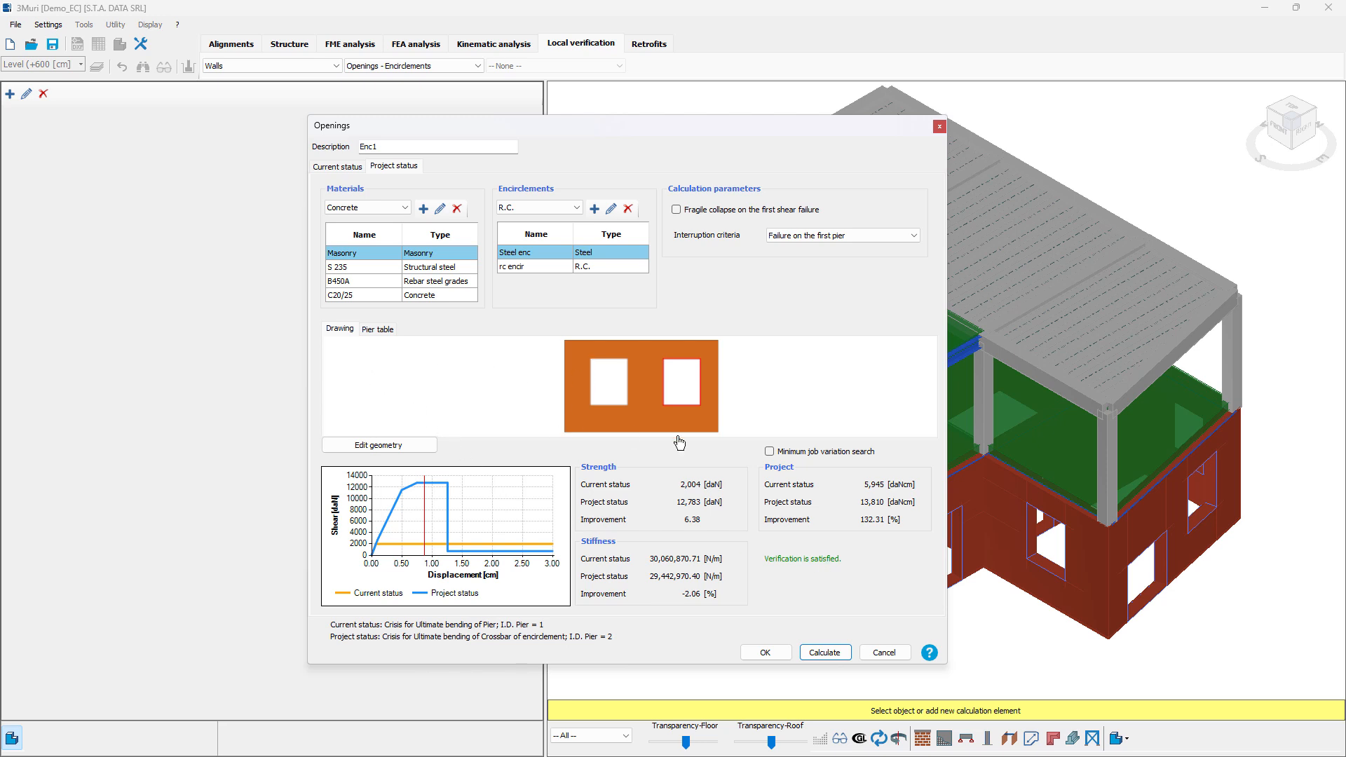
click(378, 329)
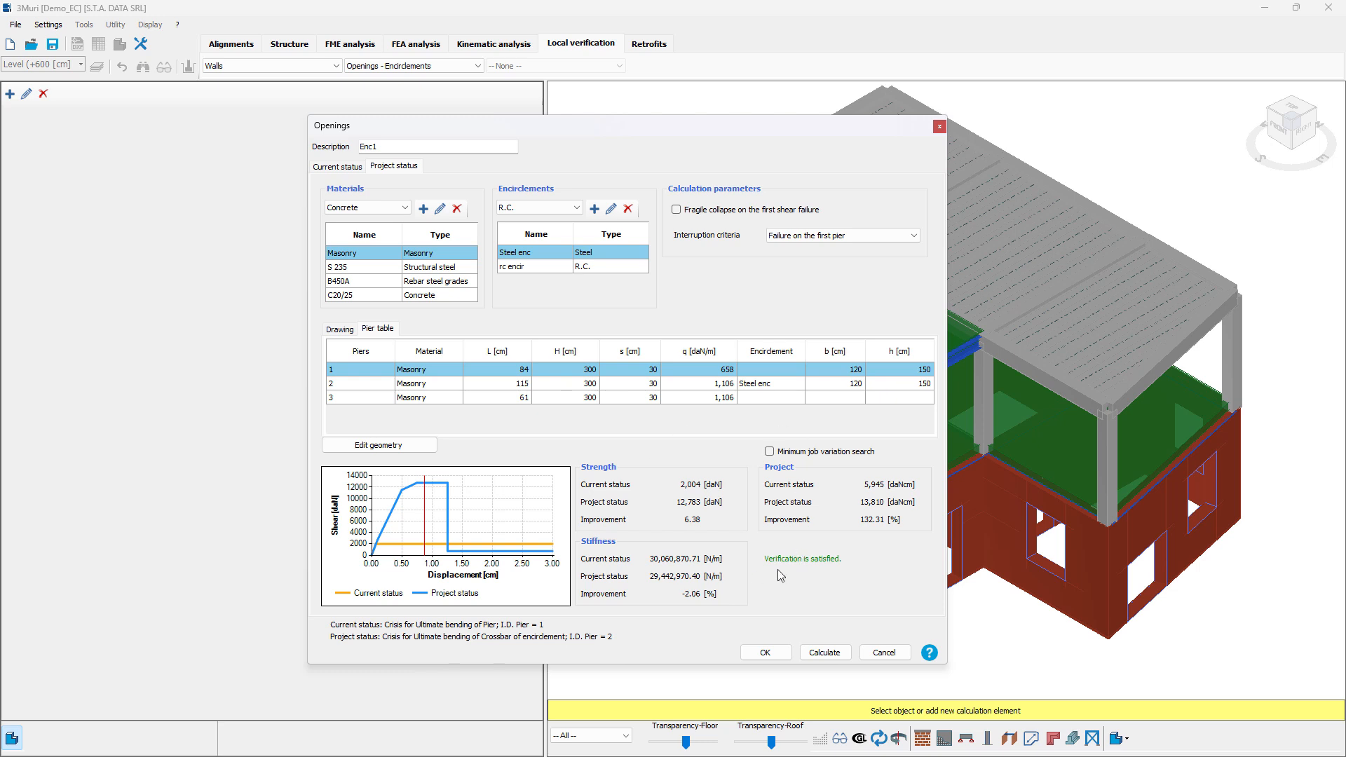
click(765, 651)
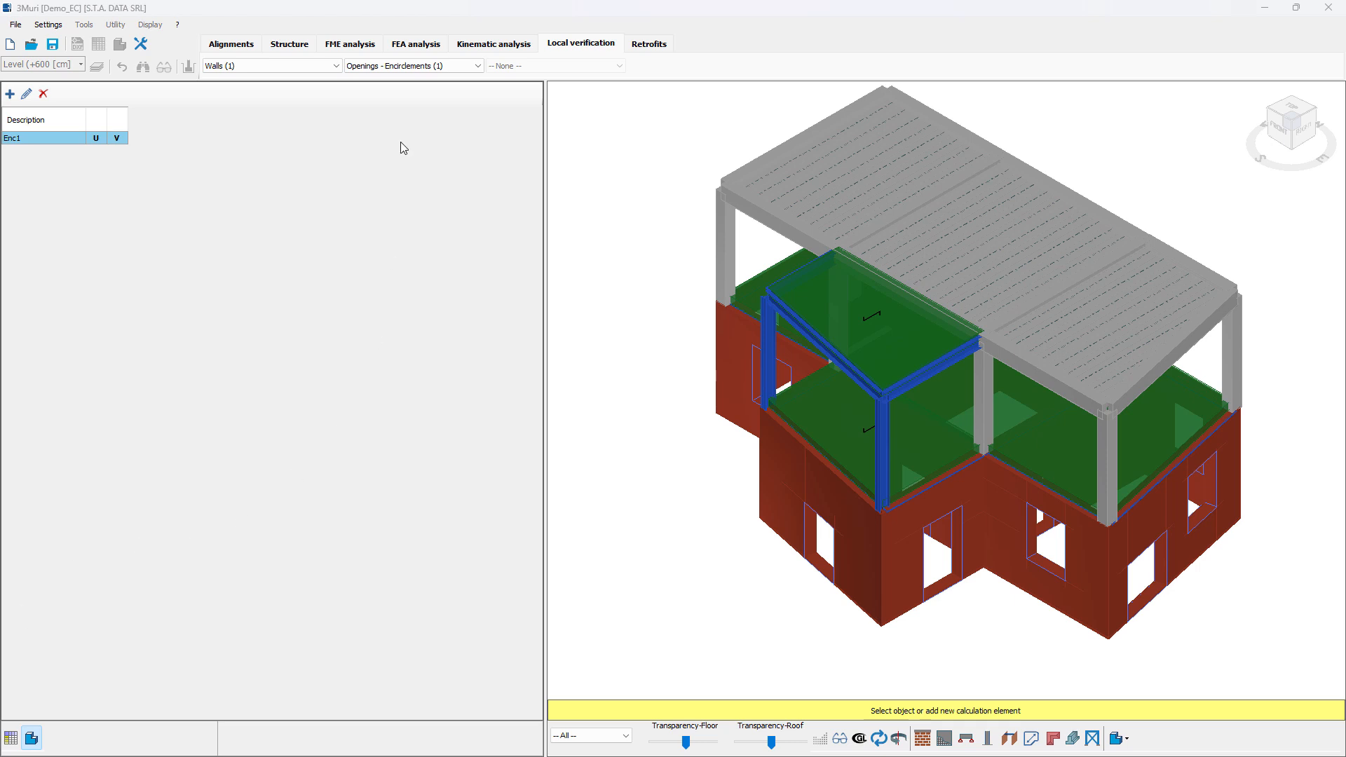
Create a new wall verification of type Masonry infill walls with the description "test1"
click(426, 70)
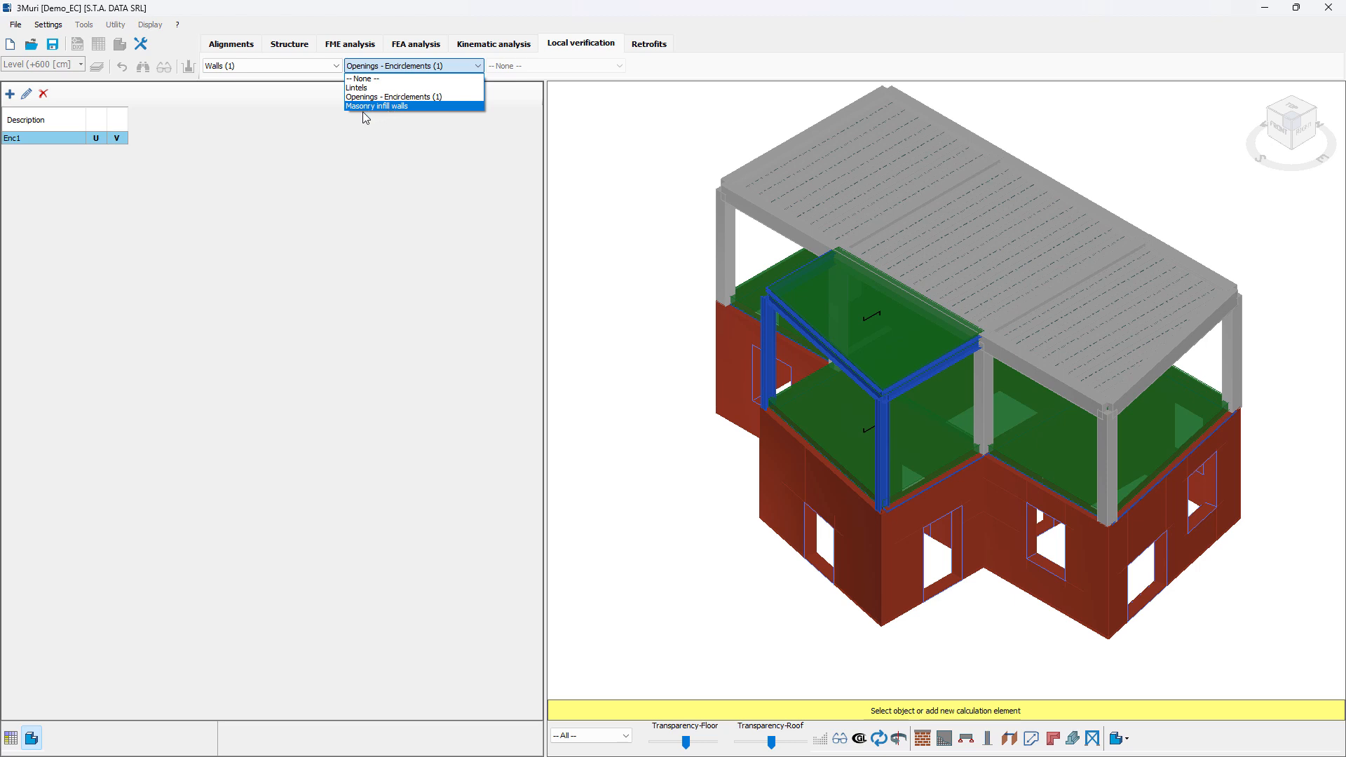
click(405, 107)
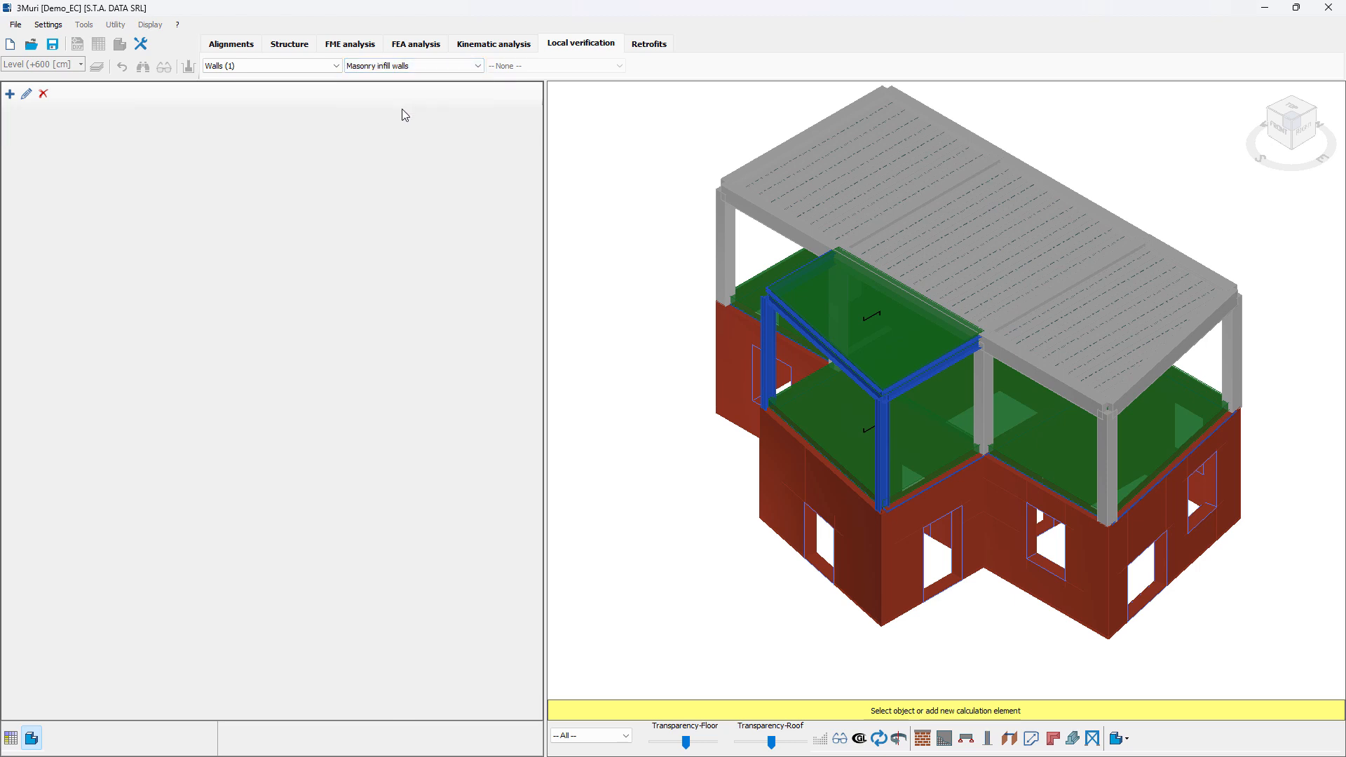
click(10, 94)
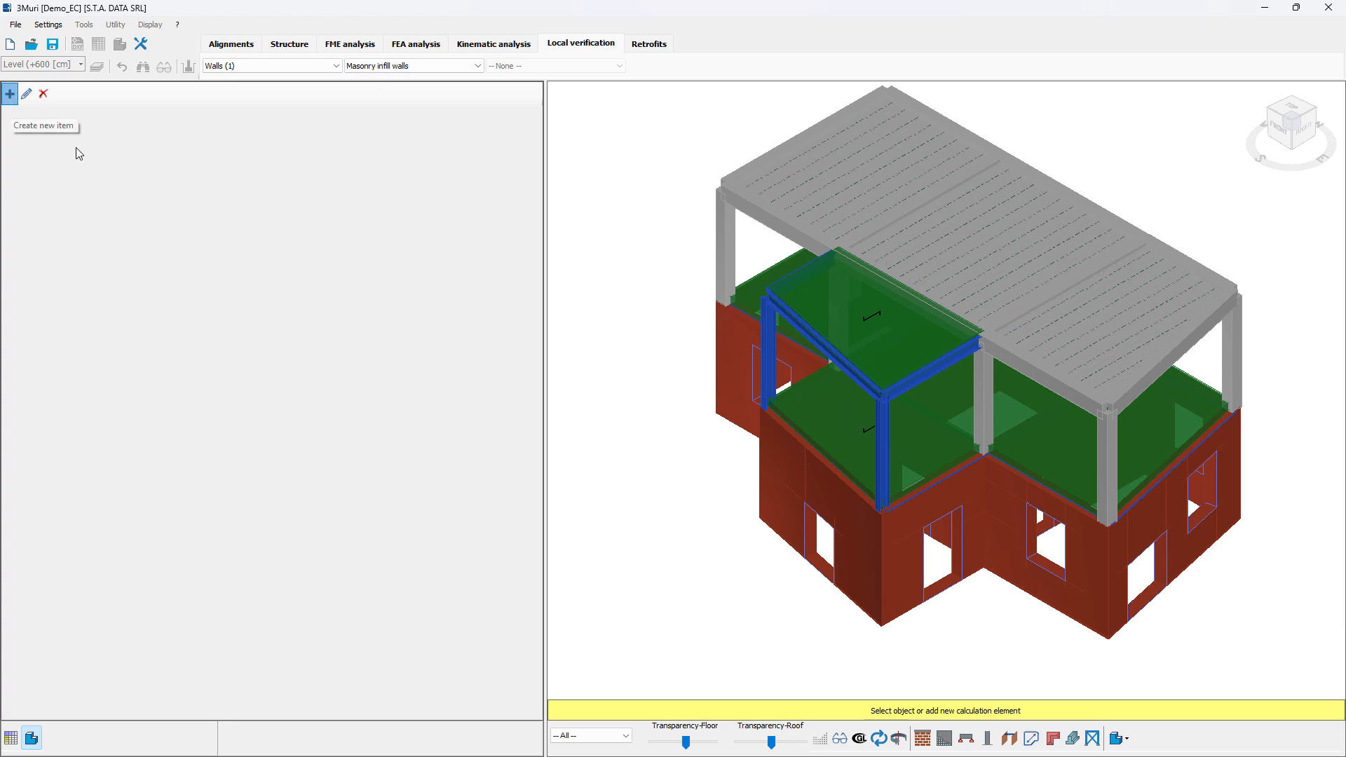
drag(571, 184, 511, 210)
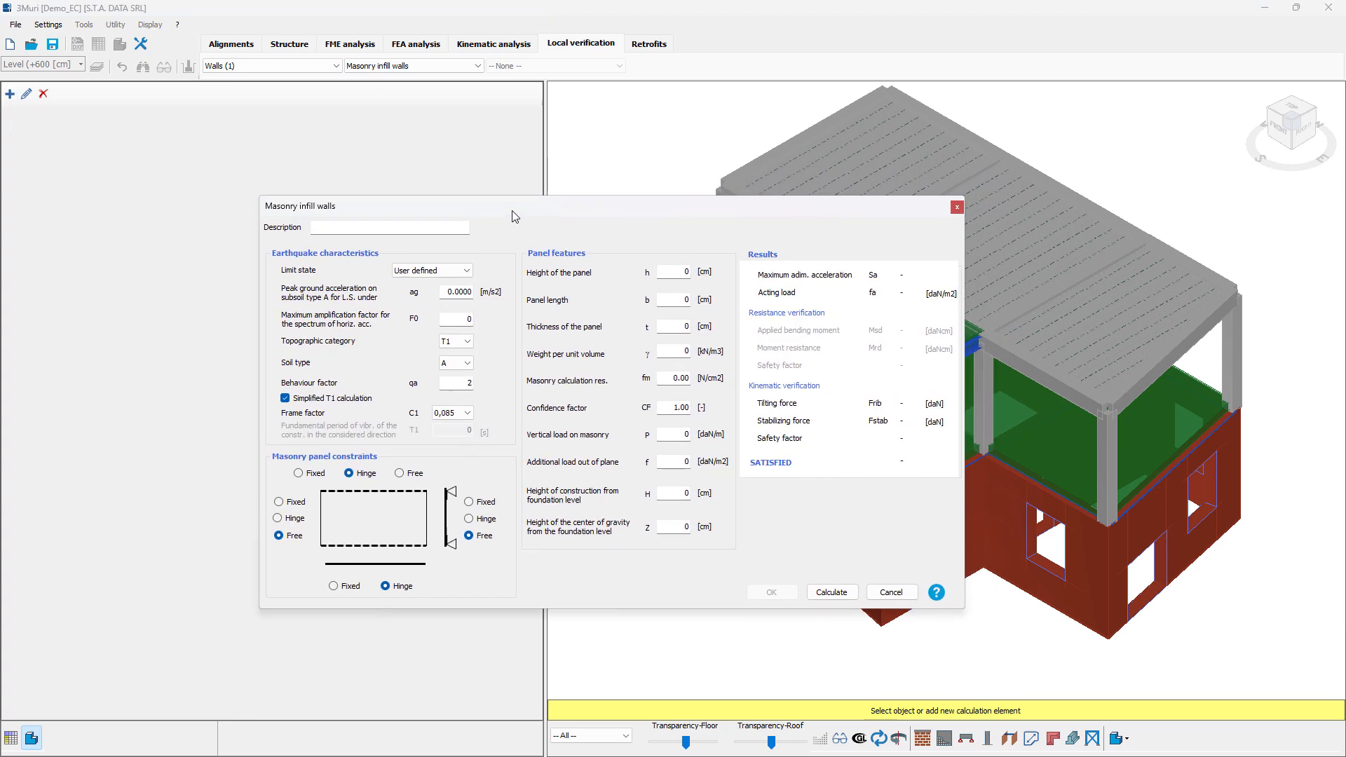
click(343, 233)
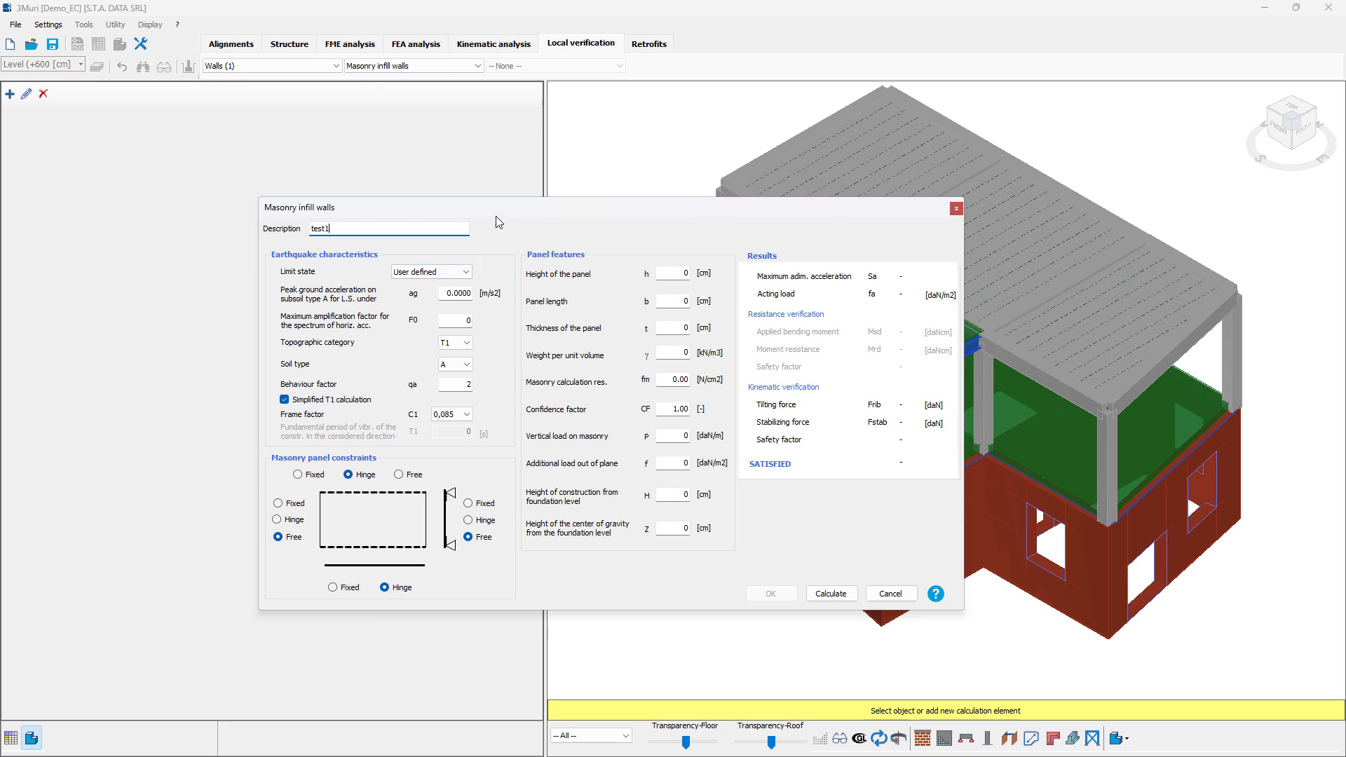
drag(496, 216, 501, 193)
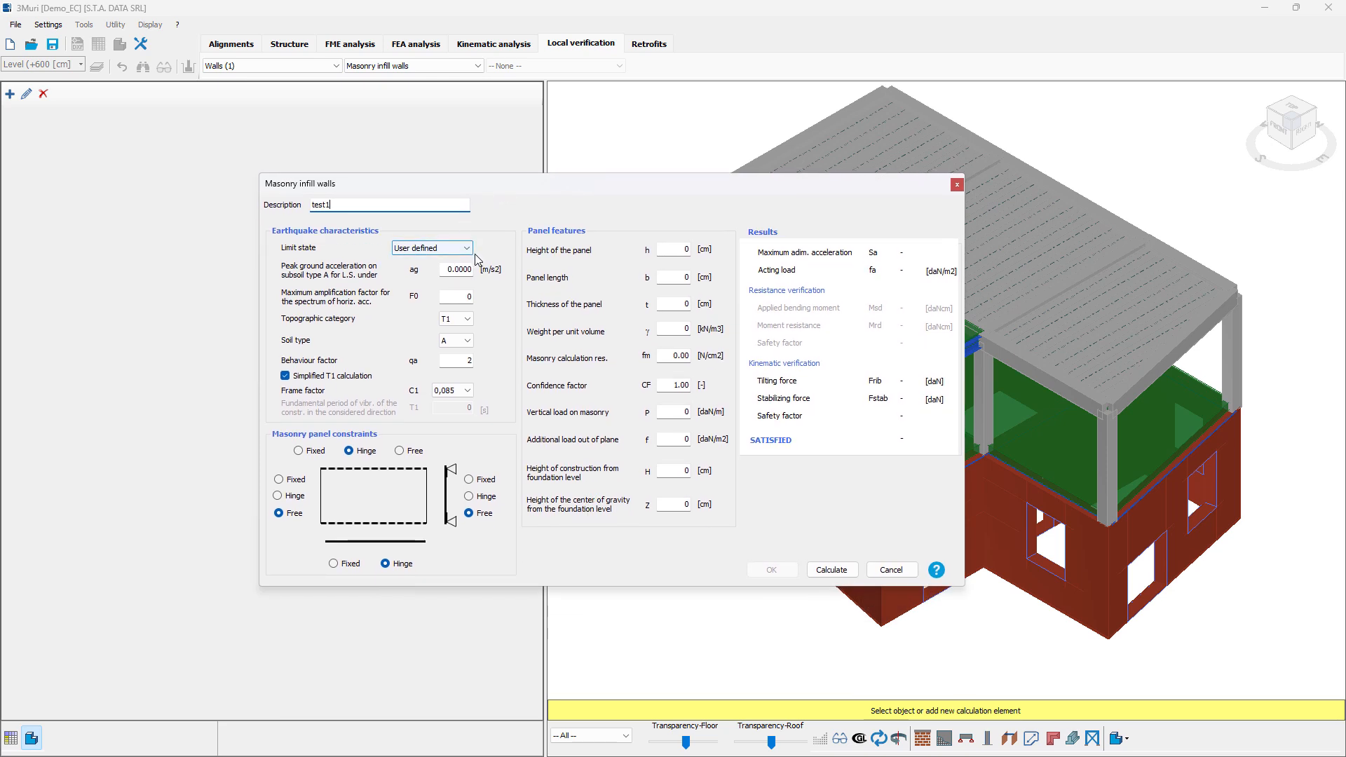
Set the earthquake characteristics to peak ground acceleration 0.89 m/s2, amplification factor F0 2.7 and soil type B
click(459, 269)
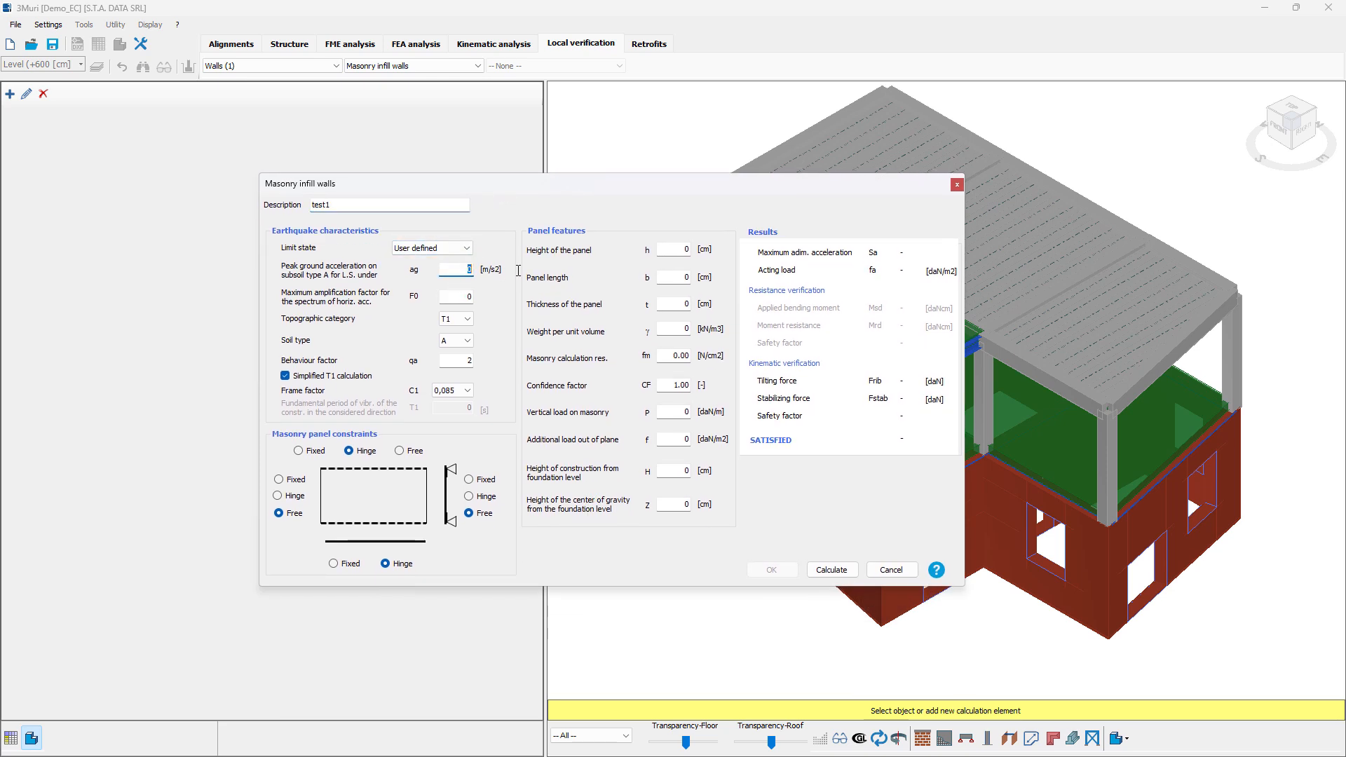
text(0.89)
click(457, 296)
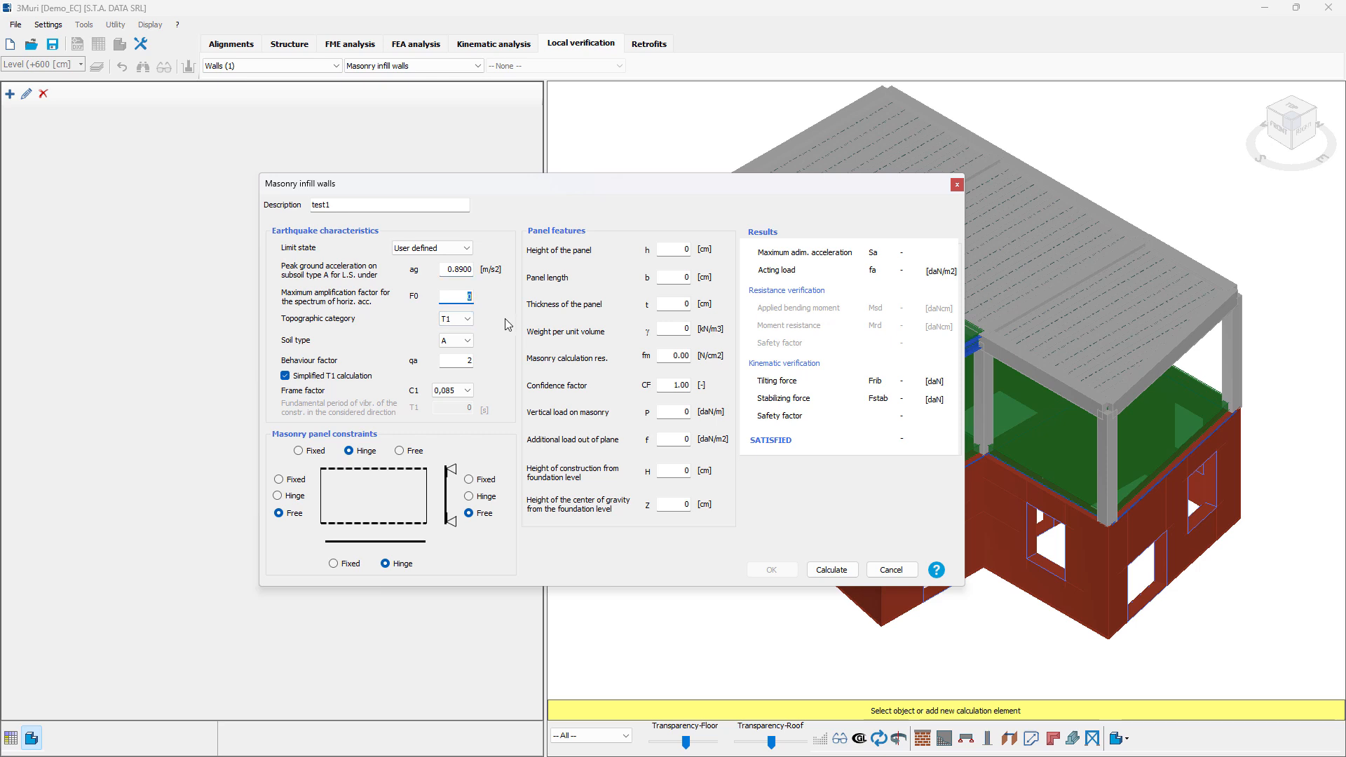
text(2.7)
click(461, 341)
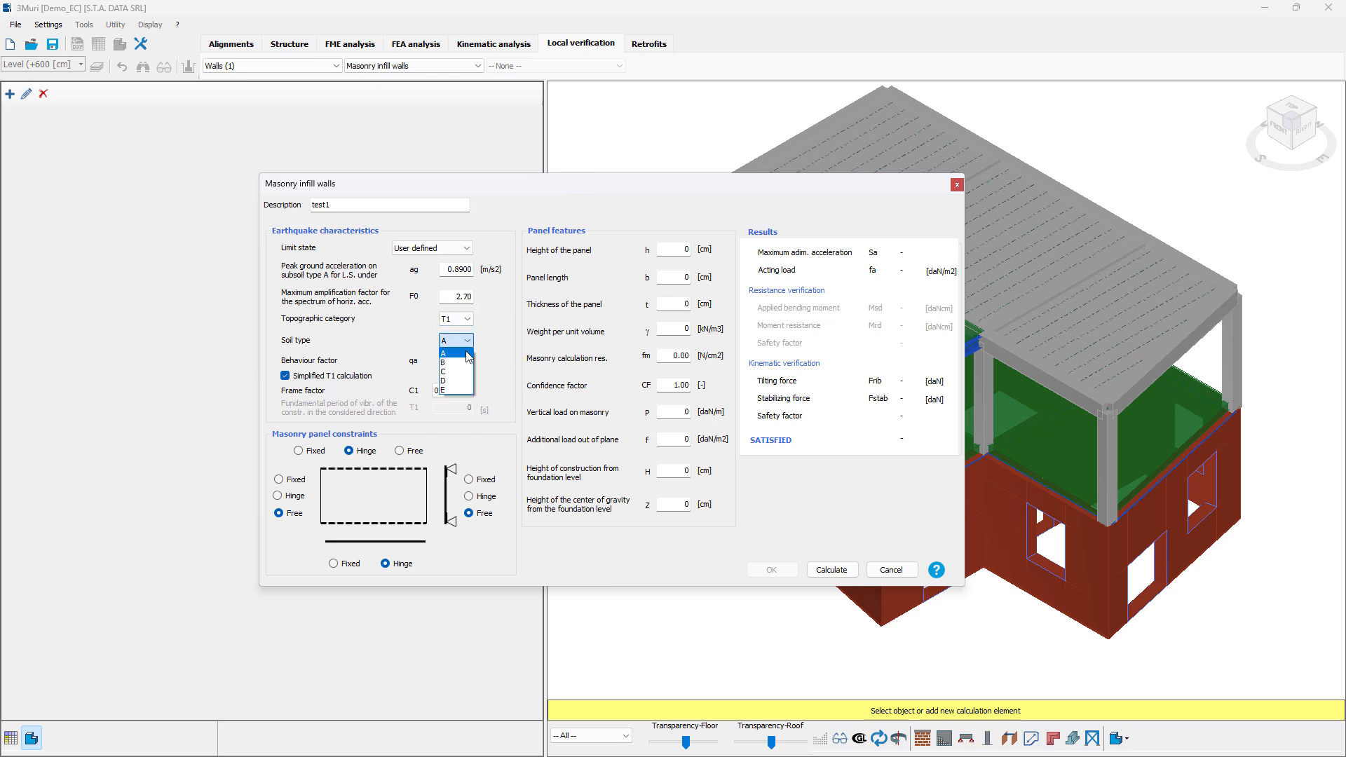
click(465, 363)
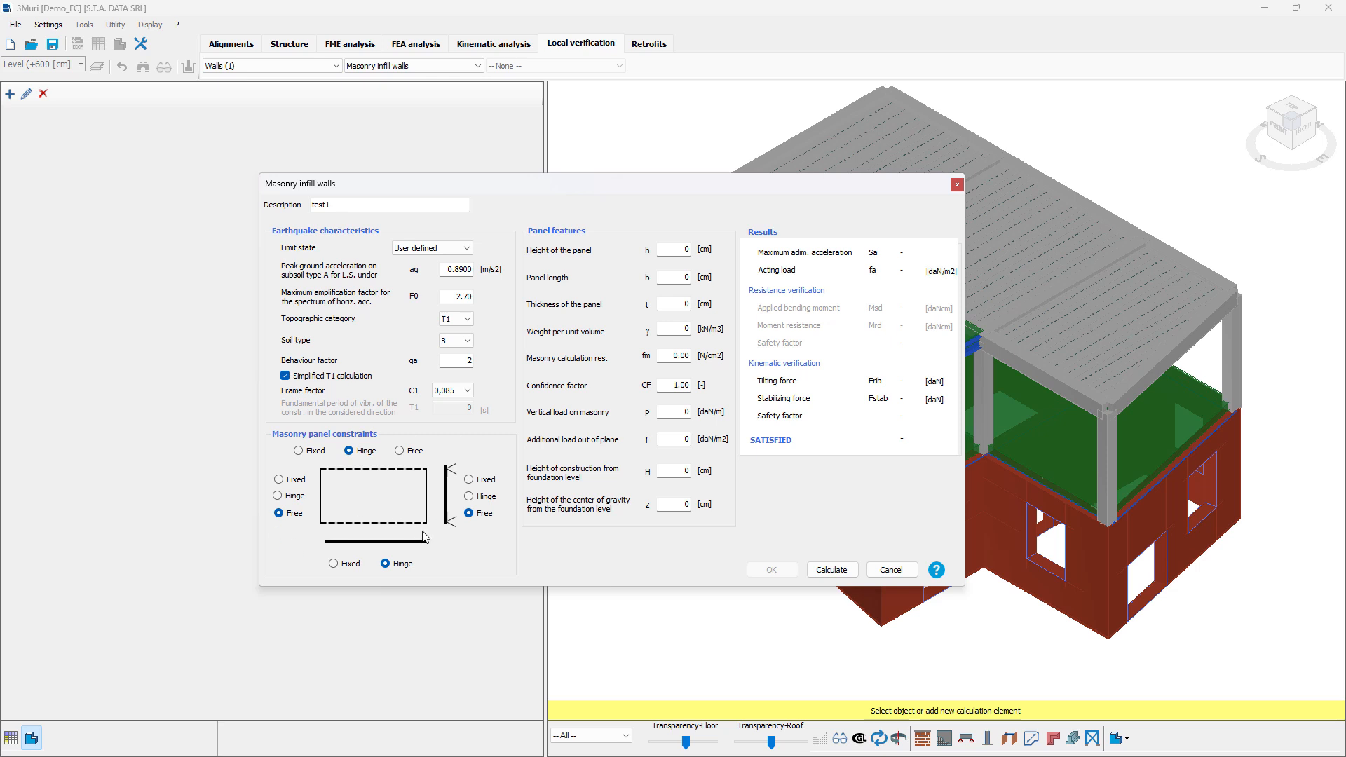
Define the panel with height 320 cm, length 415 cm, thickness 35 cm, unit weight 12 kN/m3 and masonry resistance 6 N/cm2
double_click(680, 251)
text(320)
key(Tab)
text(415)
key(Tab)
key(Tab)
text(12)
key(Tab)
text(6)
key(Tab)
Set confidence factor 1.35, vertical load 100 daN/m, out-of-plane load 60 daN/m2, construction height 1250 cm and centre of gravity height 980 cm
text(1.35)
key(Tab)
text(100)
key(Tab)
text(60)
key(Tab)
text(125)
key(Tab)
key(shift+Tab)
text(1250)
key(Tab)
text(980)
Calculate the masonry infill wall verification and save it
click(831, 569)
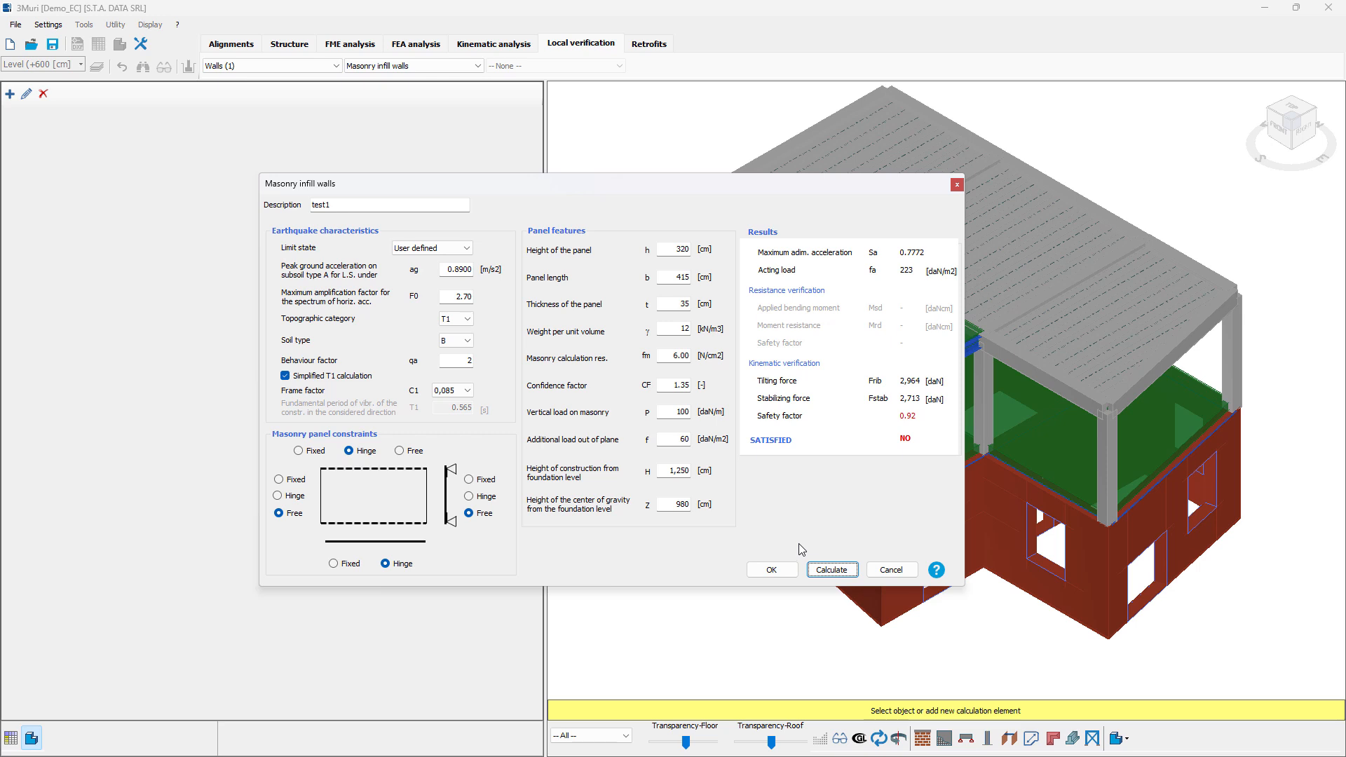
click(772, 570)
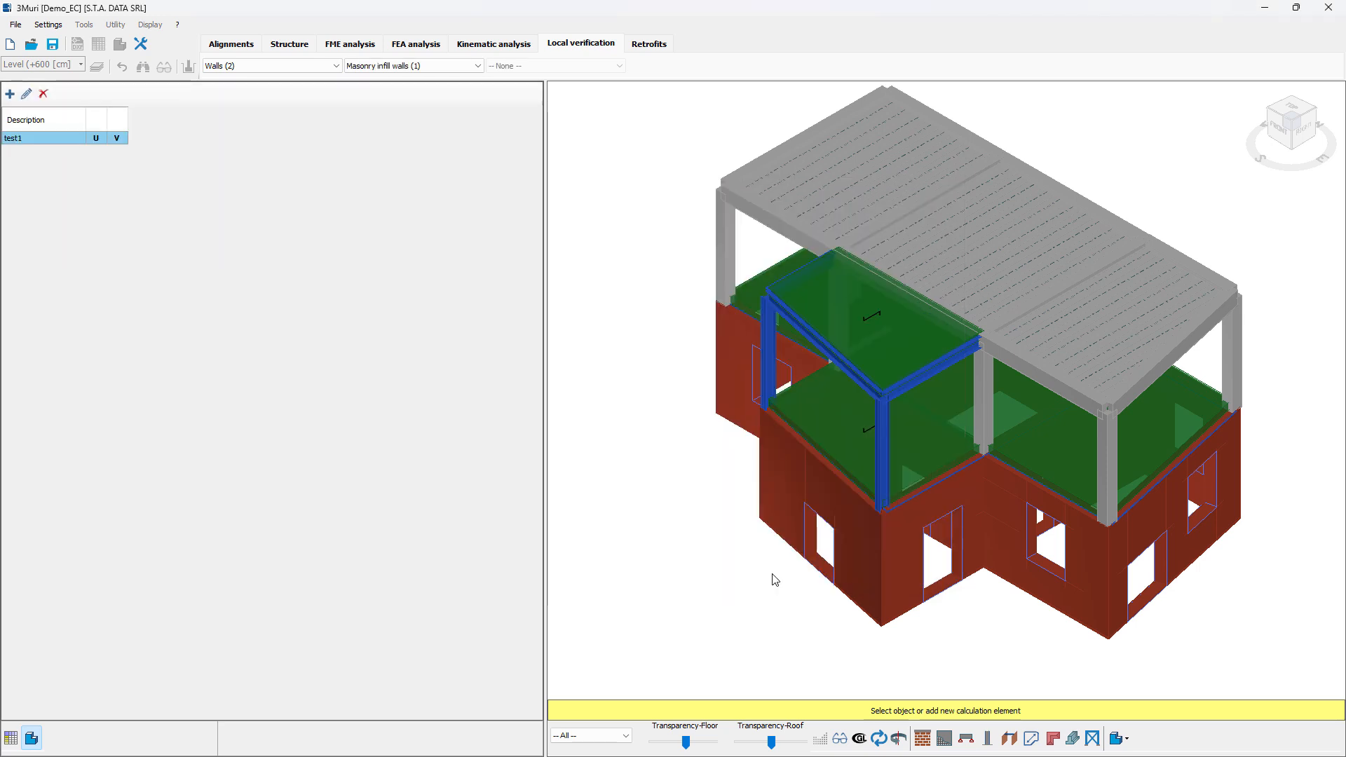